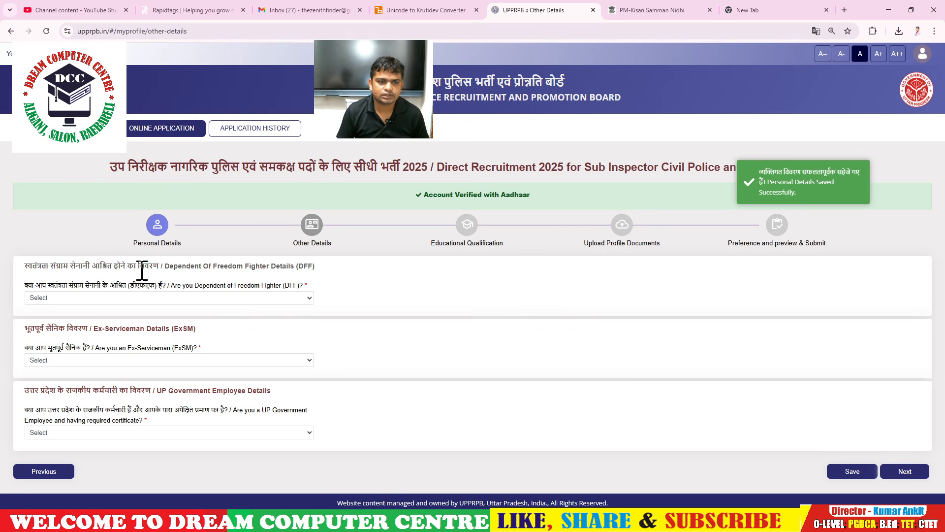
Step: Answer No to the freedom fighter dependent, ex-serviceman and UP government employee questions, and save the other details
click(202, 300)
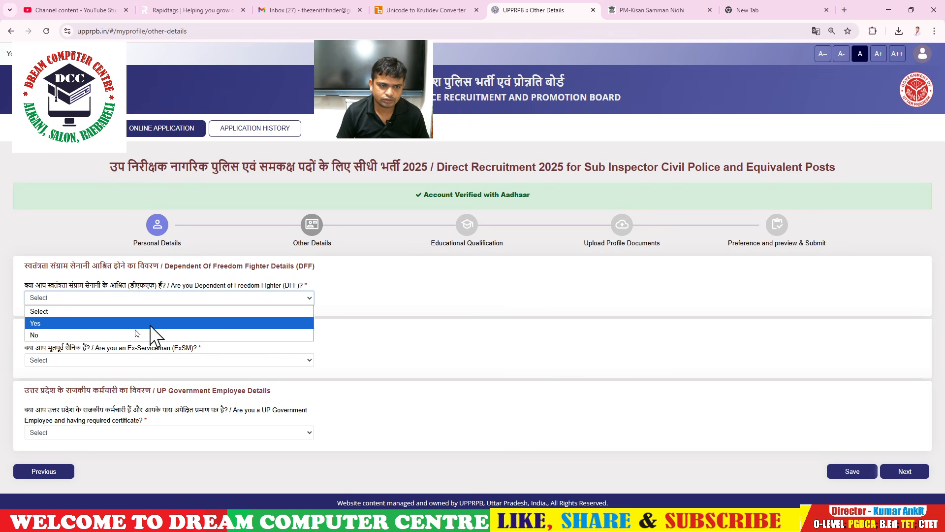
click(148, 331)
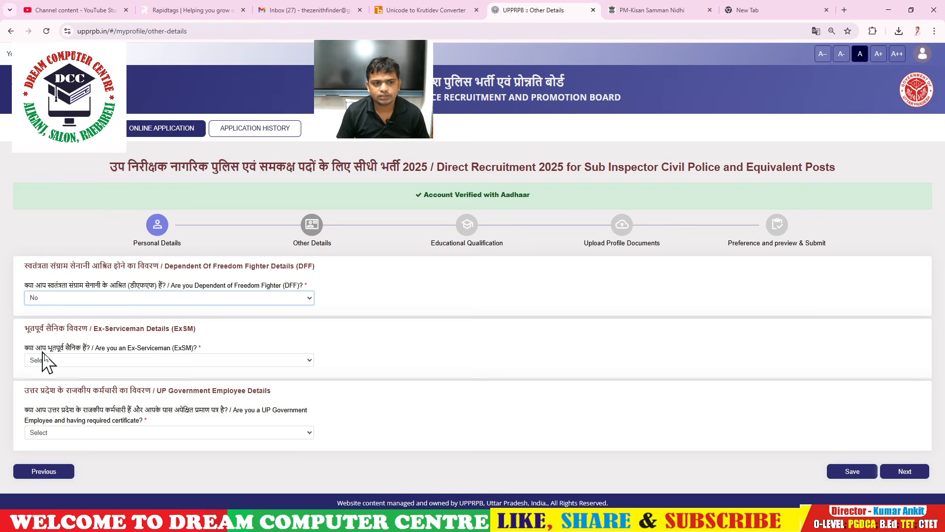
click(146, 362)
click(74, 397)
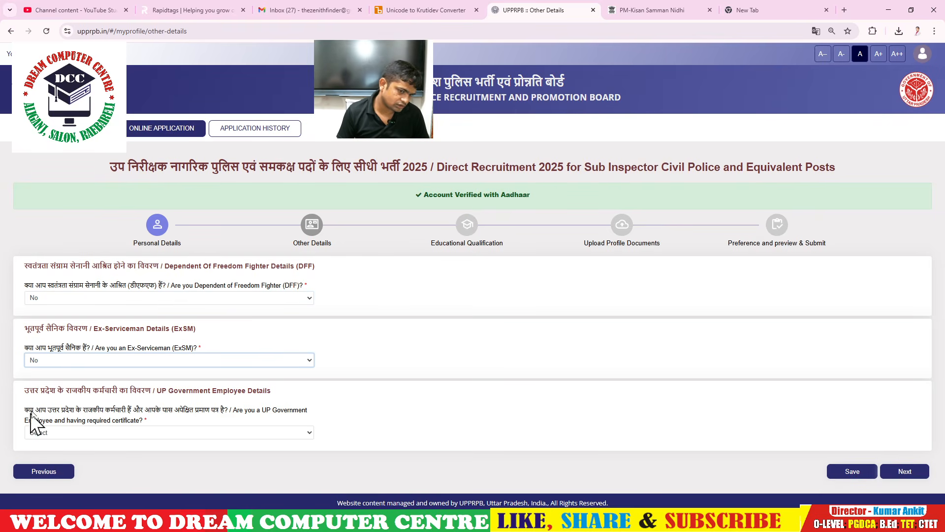
click(189, 432)
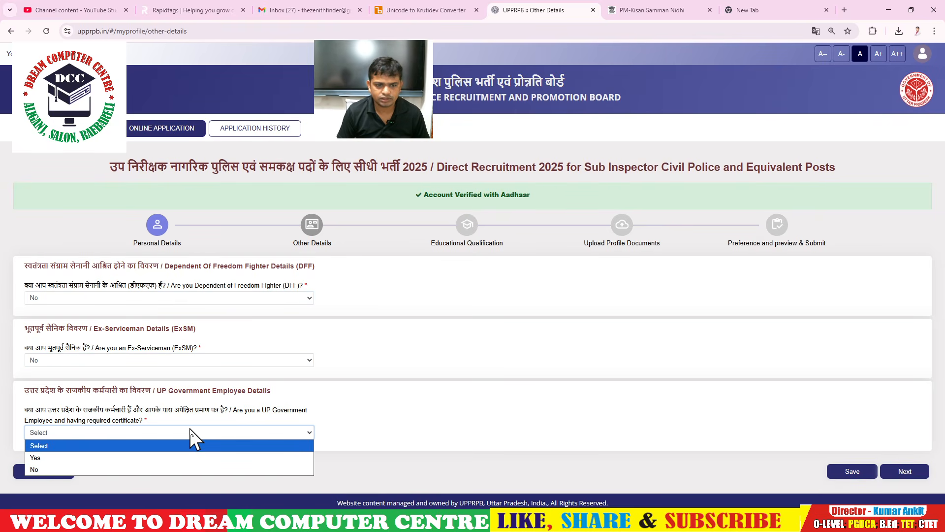
click(106, 487)
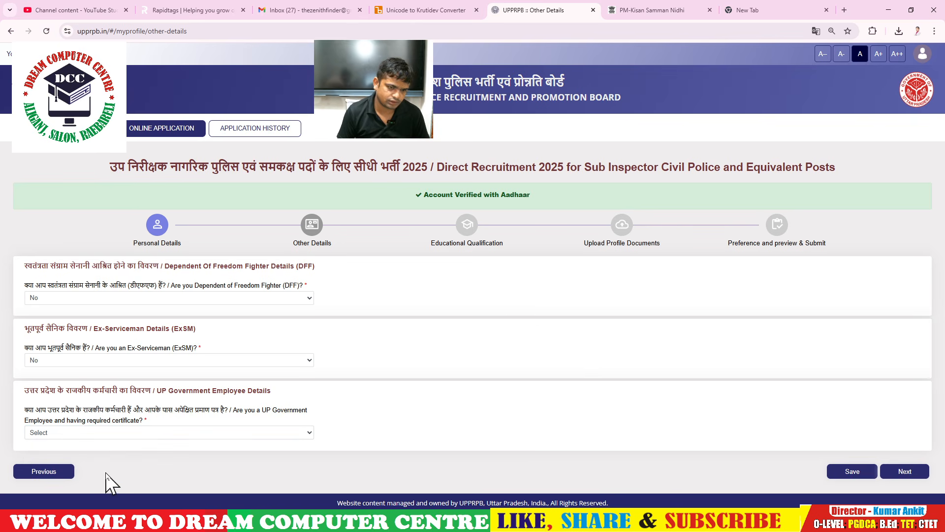
click(190, 432)
click(97, 471)
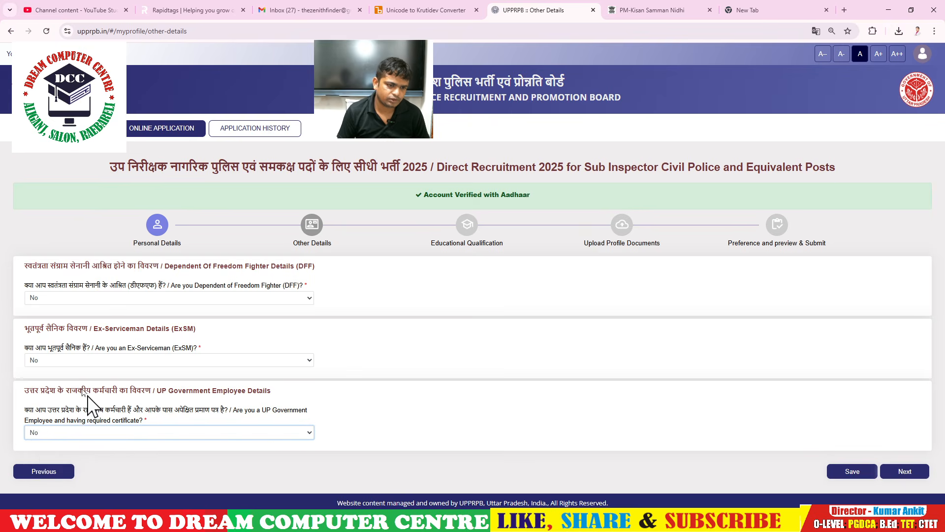
click(848, 472)
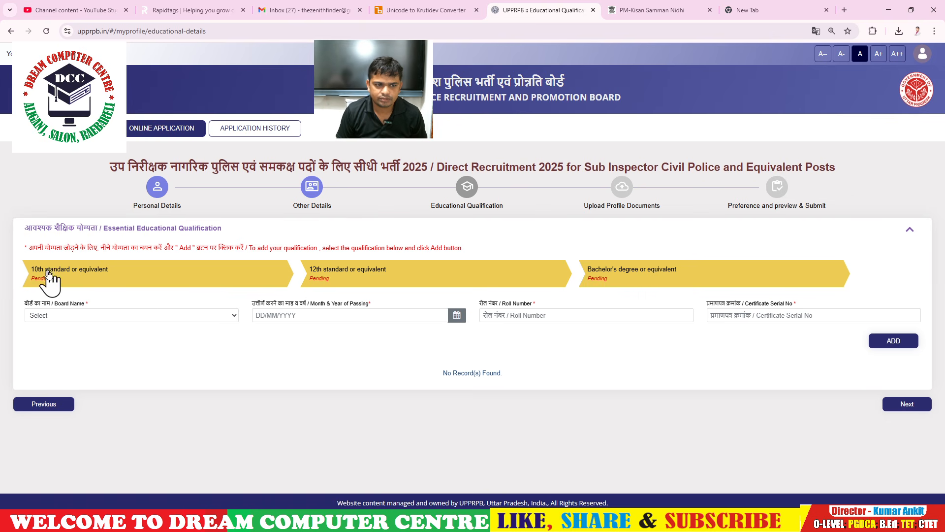
Step: Choose Board of High School and Intermediate Education, Uttar Pradesh as the board for the 10th standard qualification
click(122, 316)
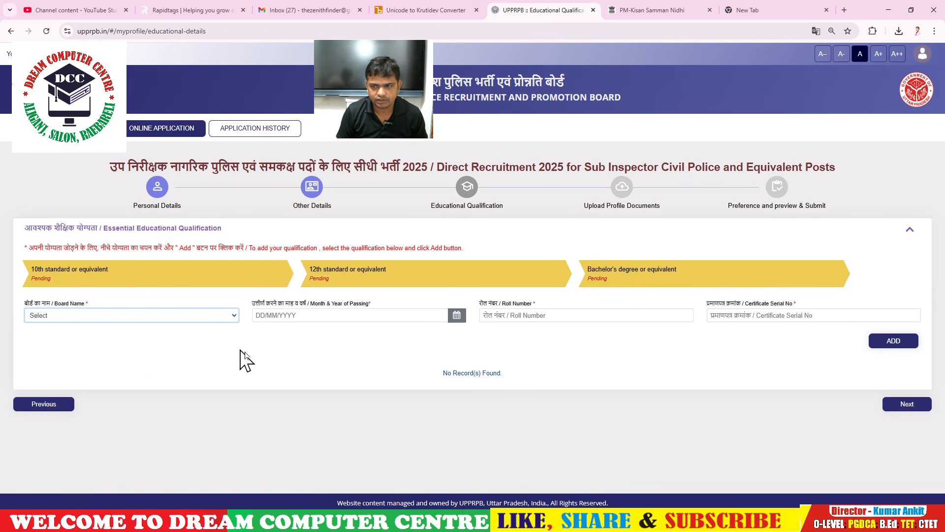
click(235, 318)
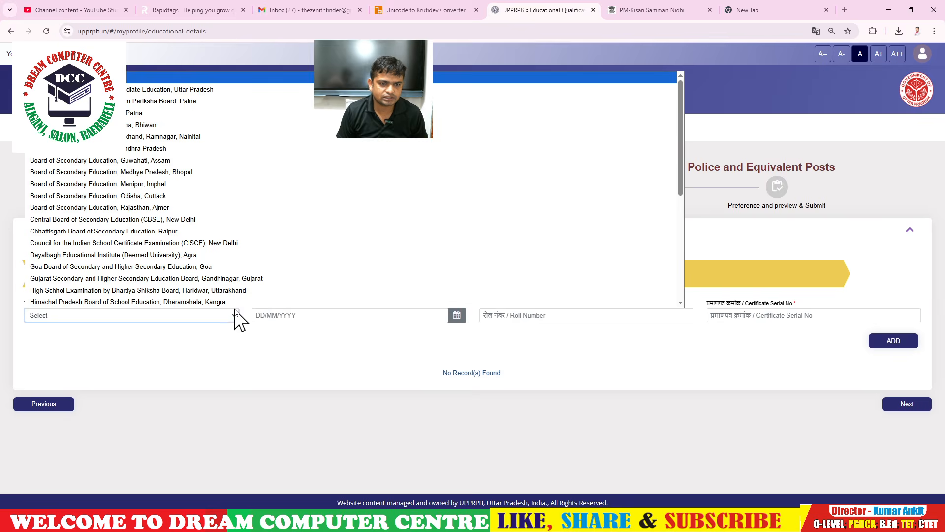
scroll(249, 274, down, 5)
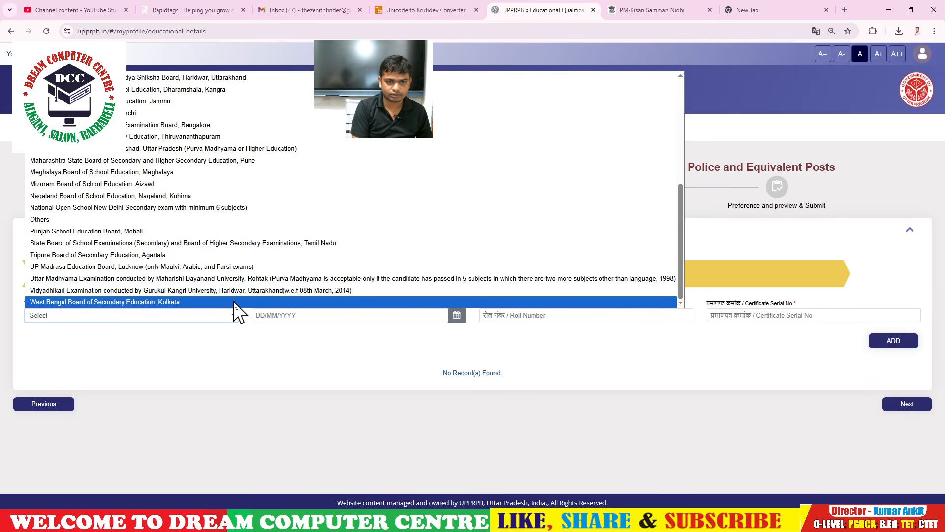
key(b)
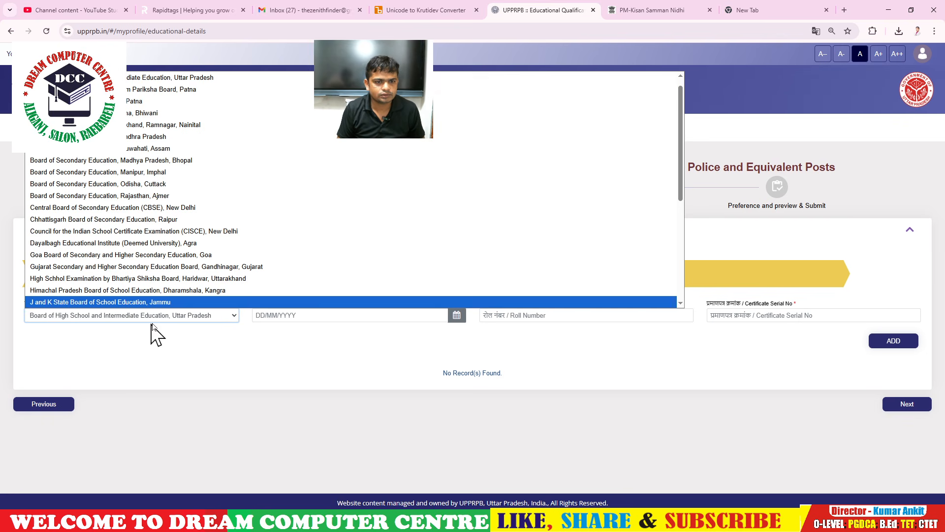
click(224, 326)
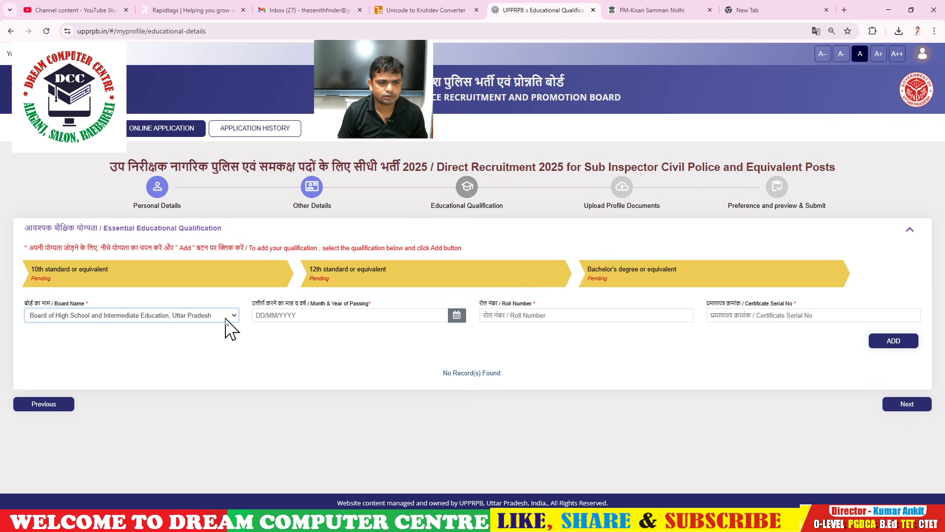
click(227, 327)
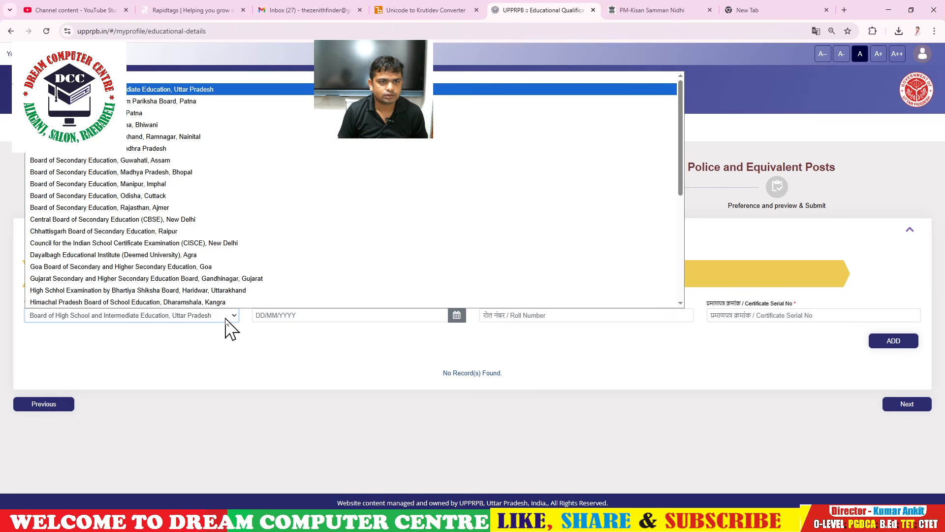
click(193, 90)
click(273, 316)
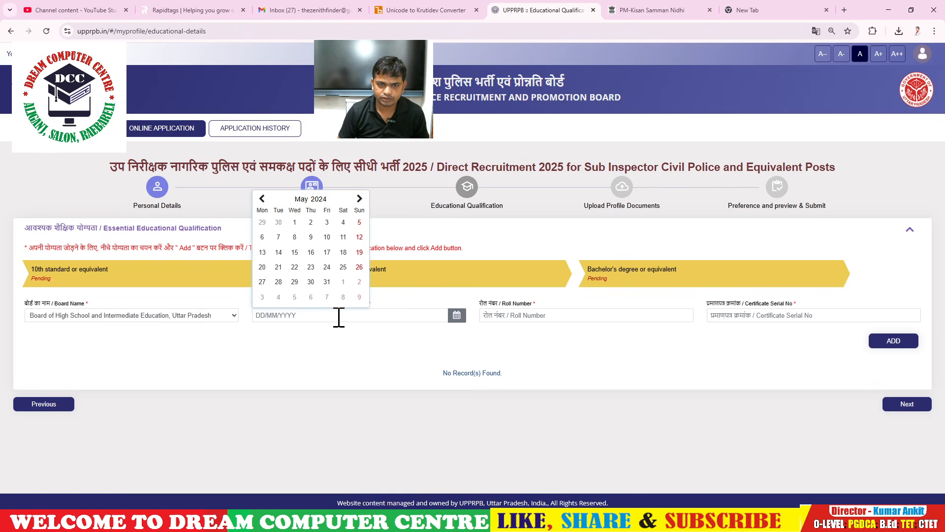
click(358, 362)
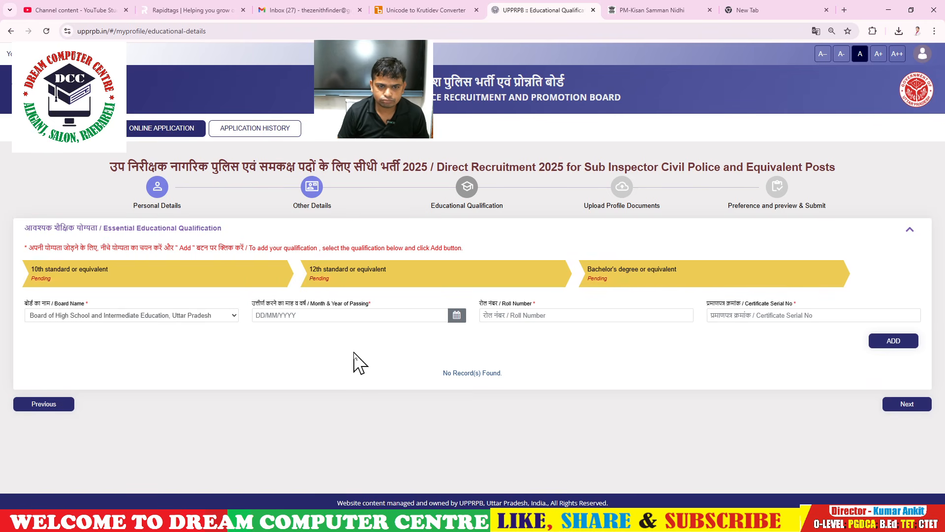
click(306, 316)
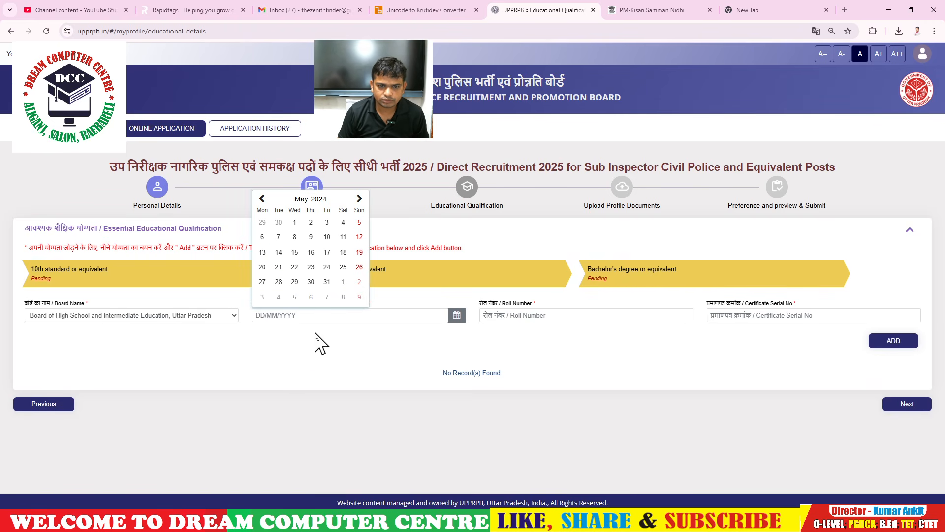
click(330, 354)
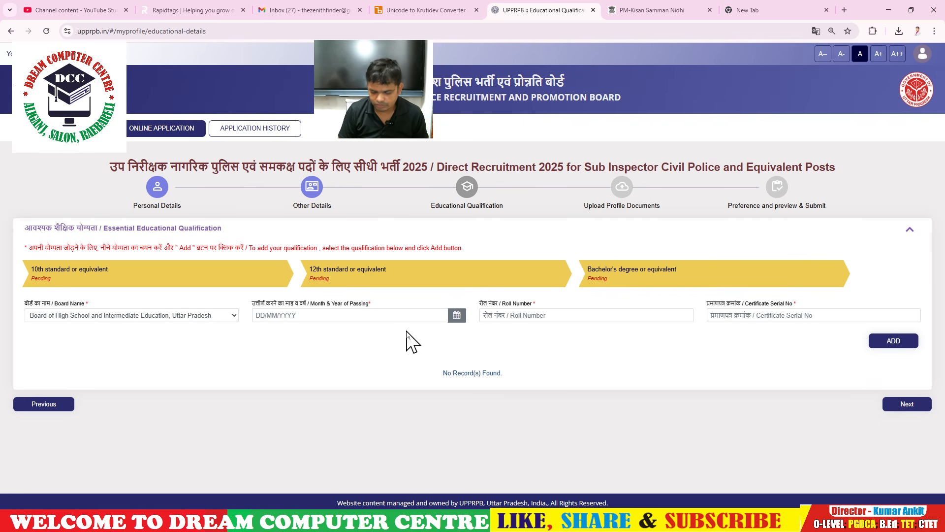
Step: Set the 10th standard passing date to 29/04/2018 and fill in the candidate's roll number and certificate serial number
click(456, 319)
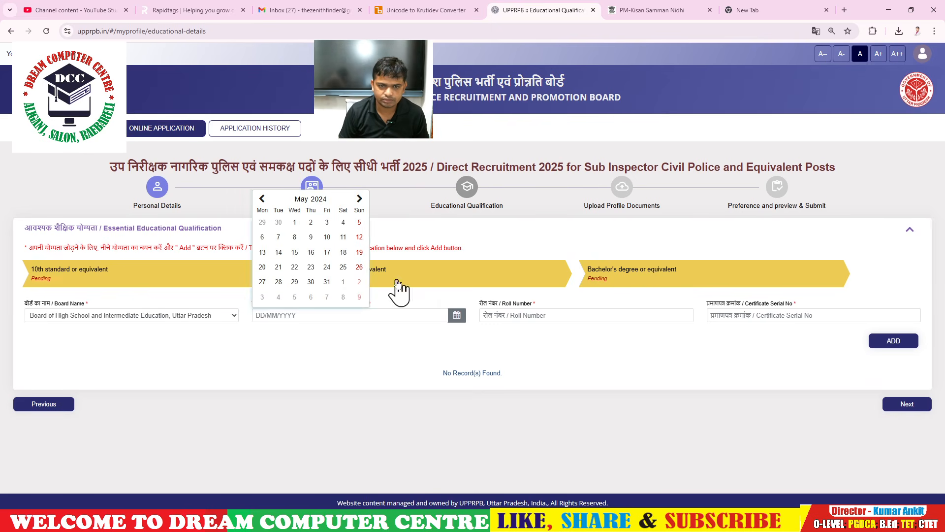
click(317, 199)
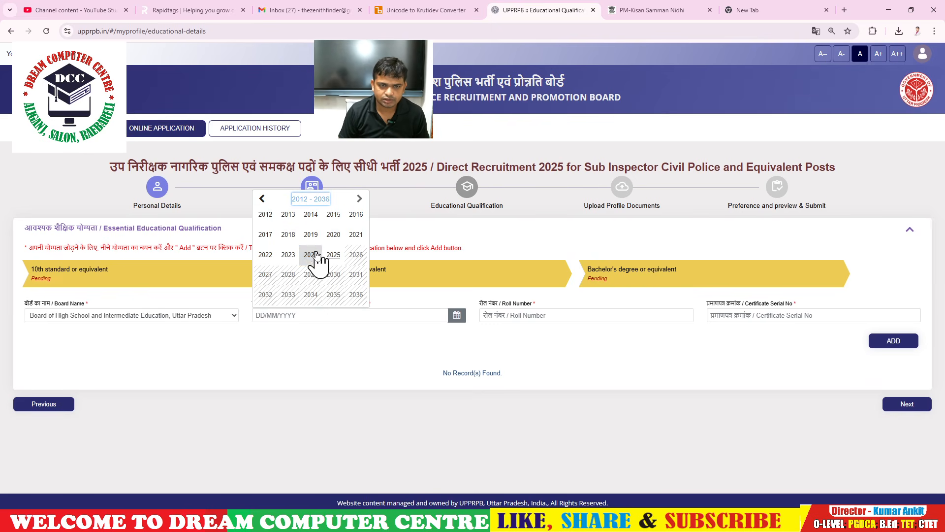
click(288, 238)
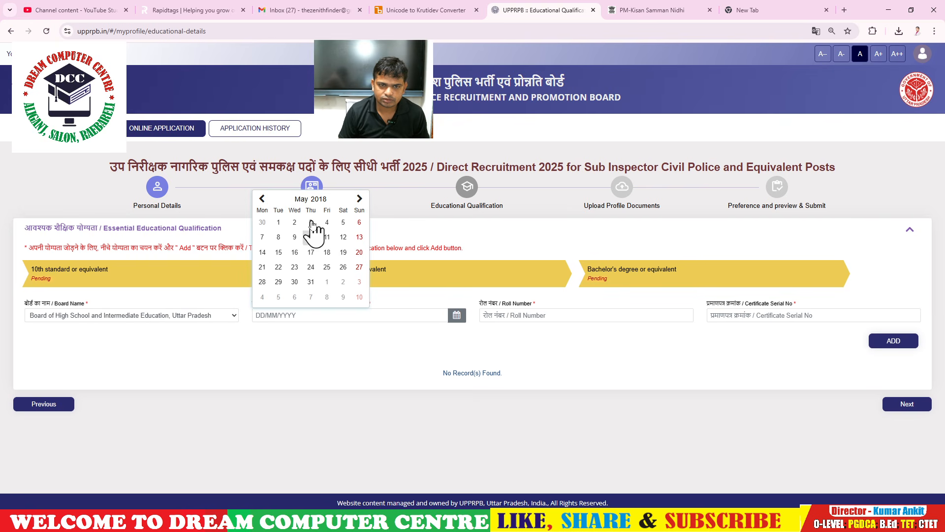
click(262, 198)
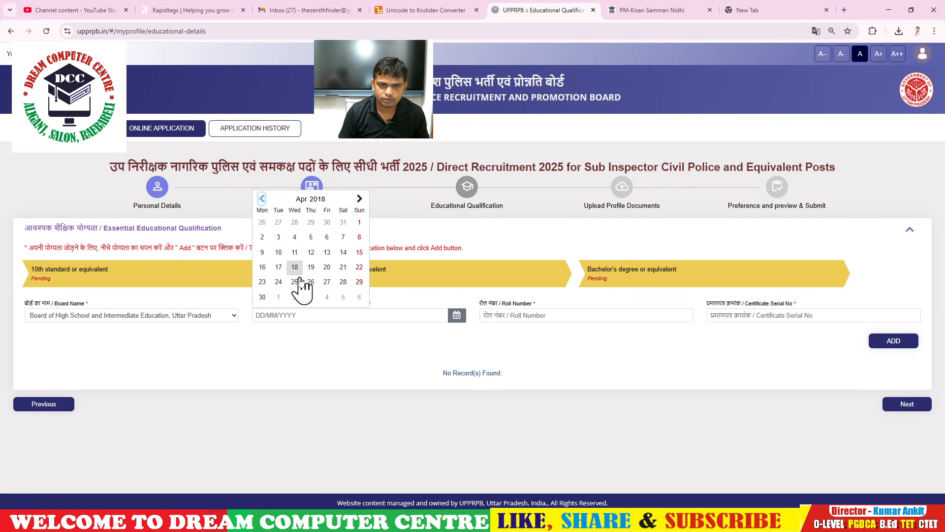
click(358, 282)
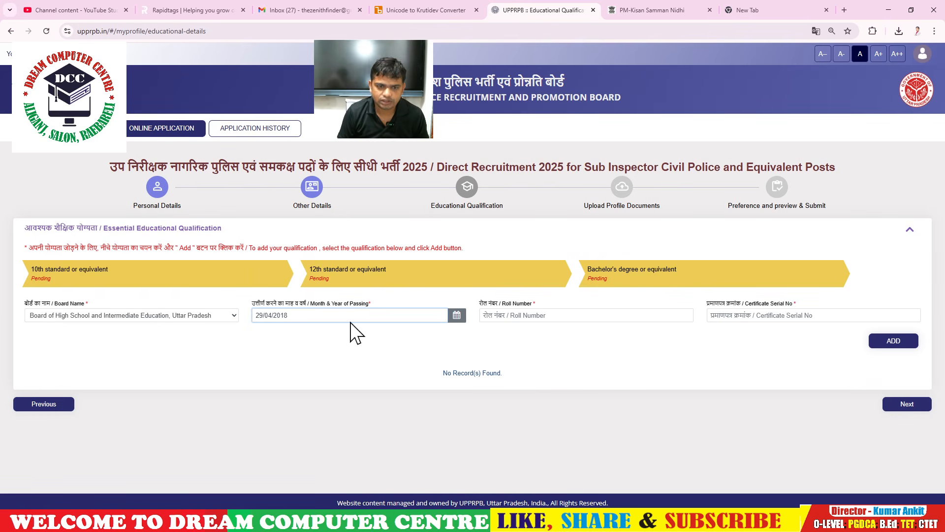
click(558, 317)
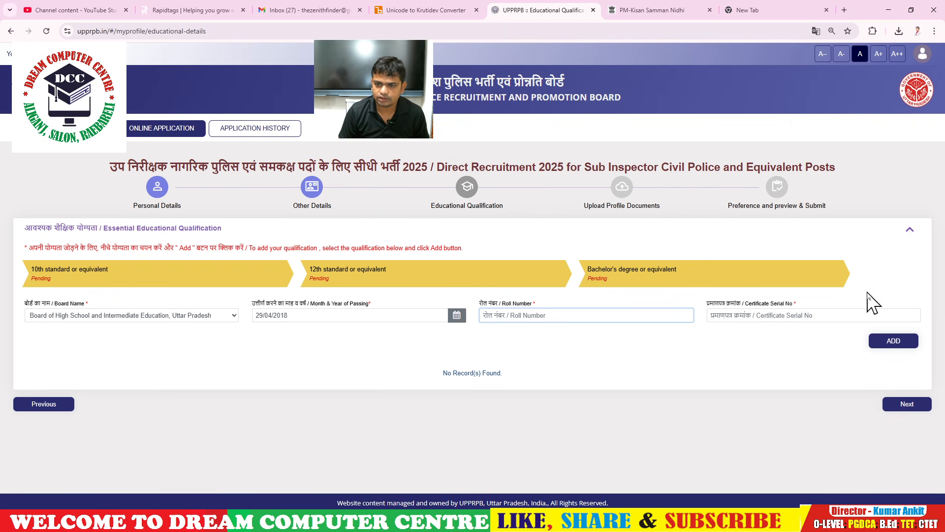
click(750, 315)
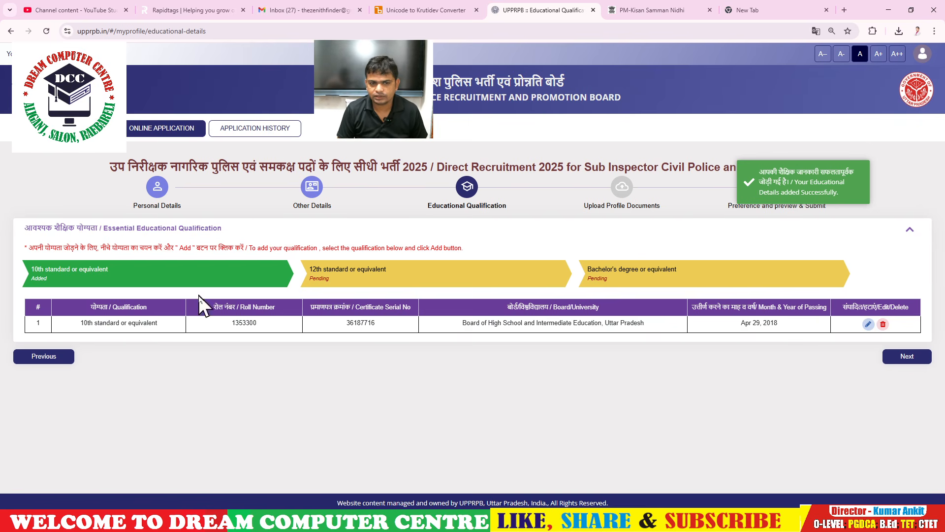
Step: Start the 12th standard entry with Board of High School and Intermediate Education, Uttar Pradesh as the board
click(347, 279)
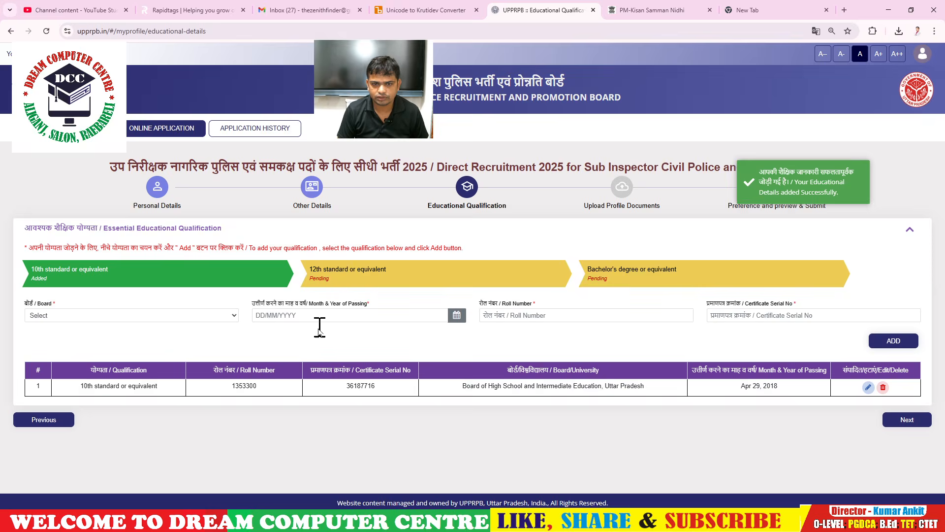
click(147, 315)
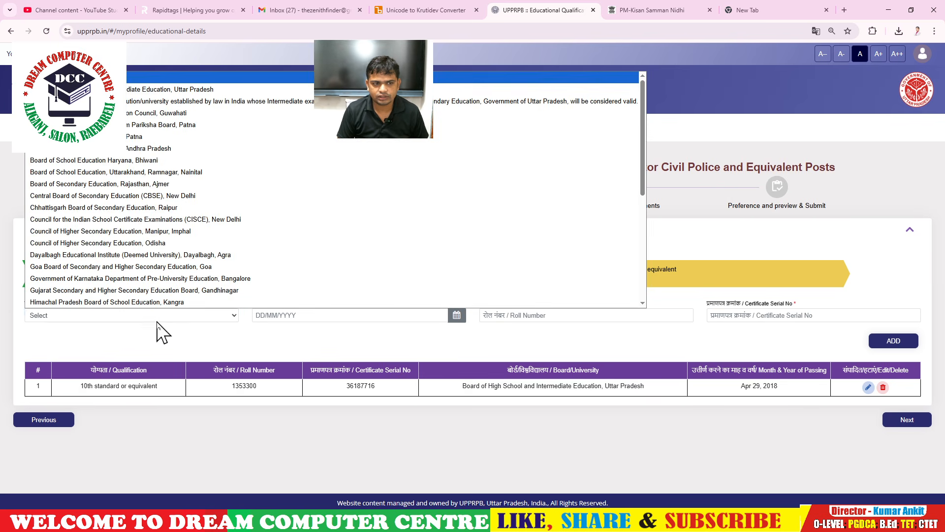
click(197, 90)
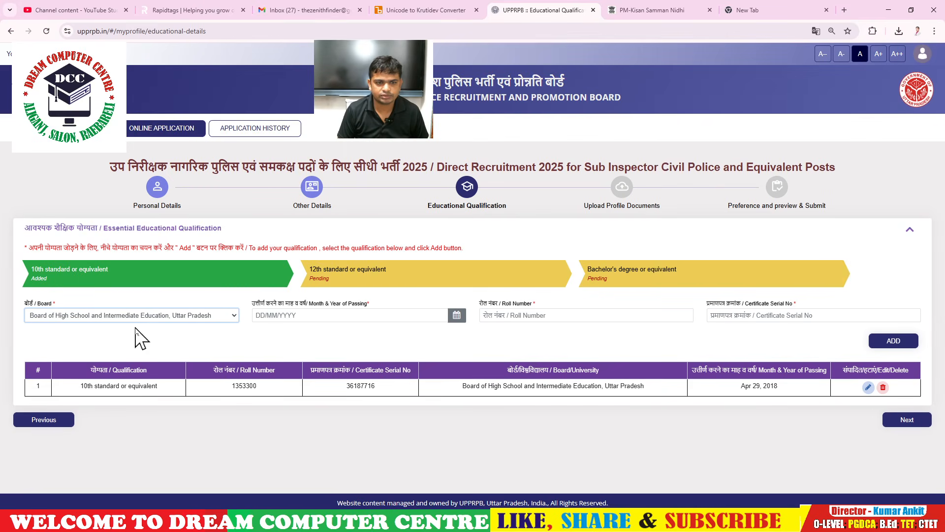
Step: Set the passing date of the 12th standard qualification to 27/06/2020
click(381, 315)
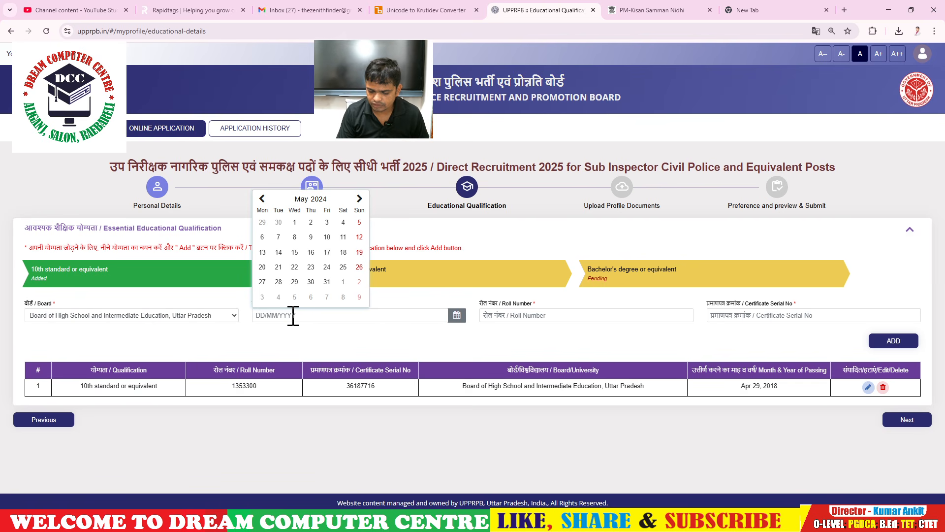
click(318, 199)
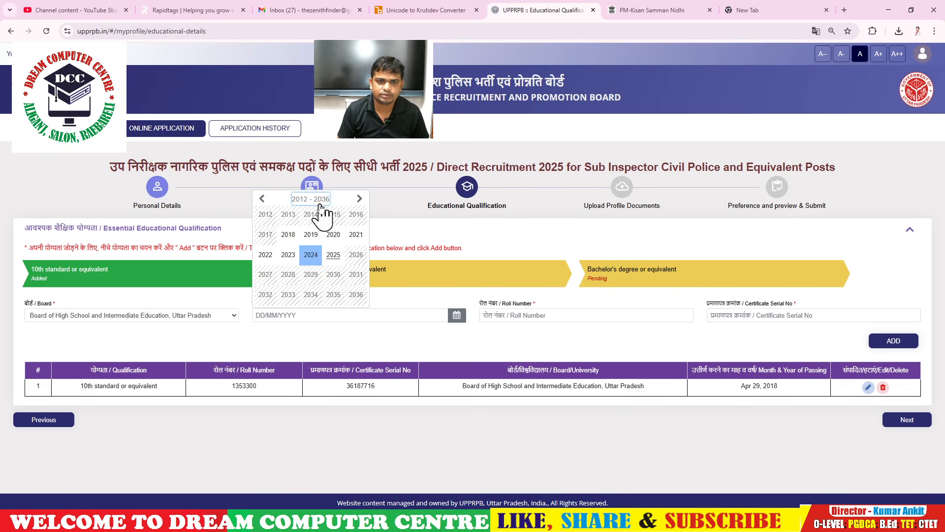
click(333, 236)
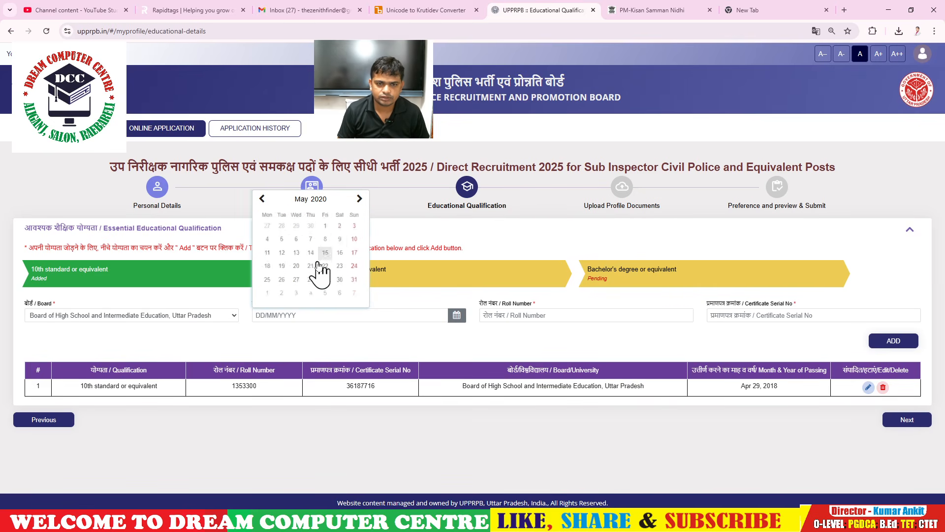
click(360, 198)
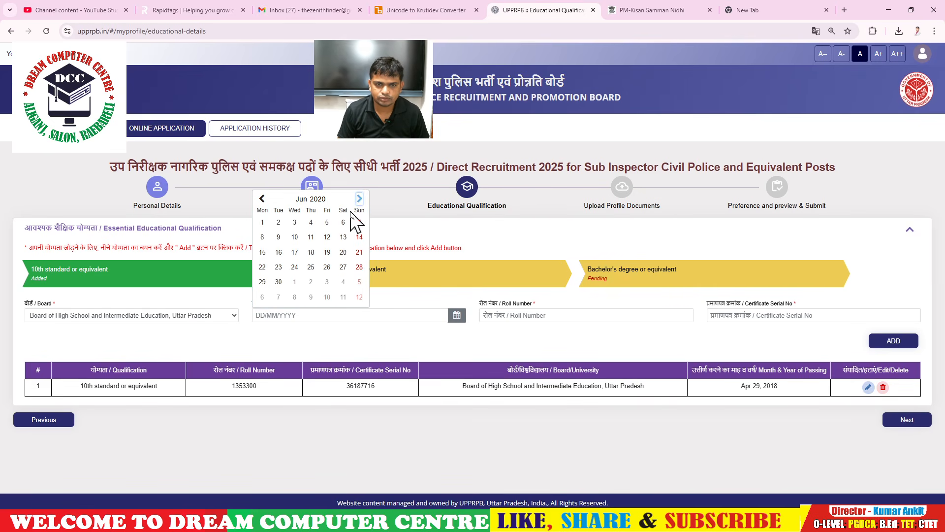
click(342, 266)
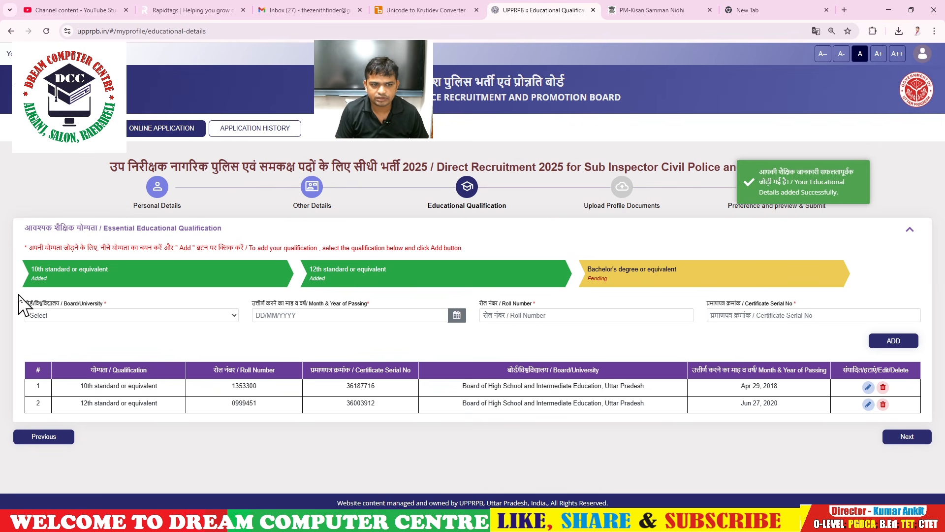
Step: Choose University of Lucknow, Babuganj, Hasanganj, Lucknow as the university for the bachelor's degree qualification
click(124, 318)
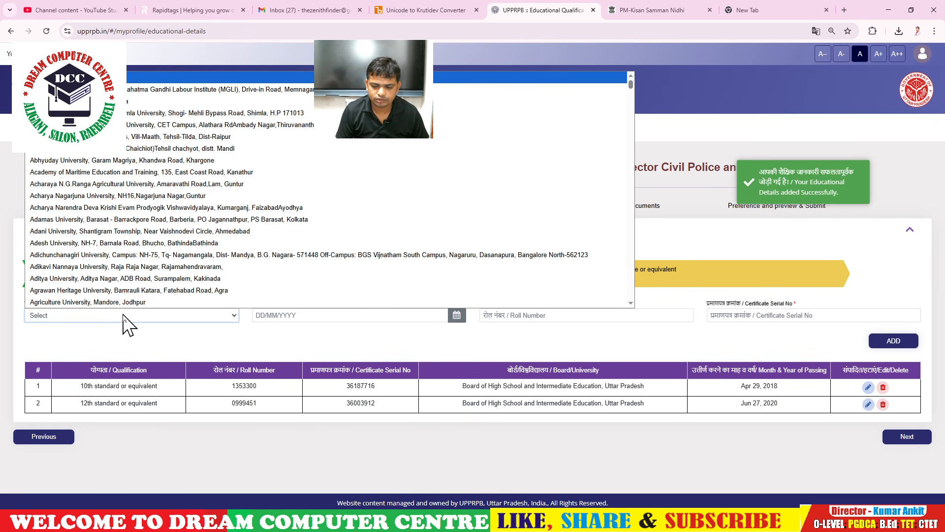
key(l)
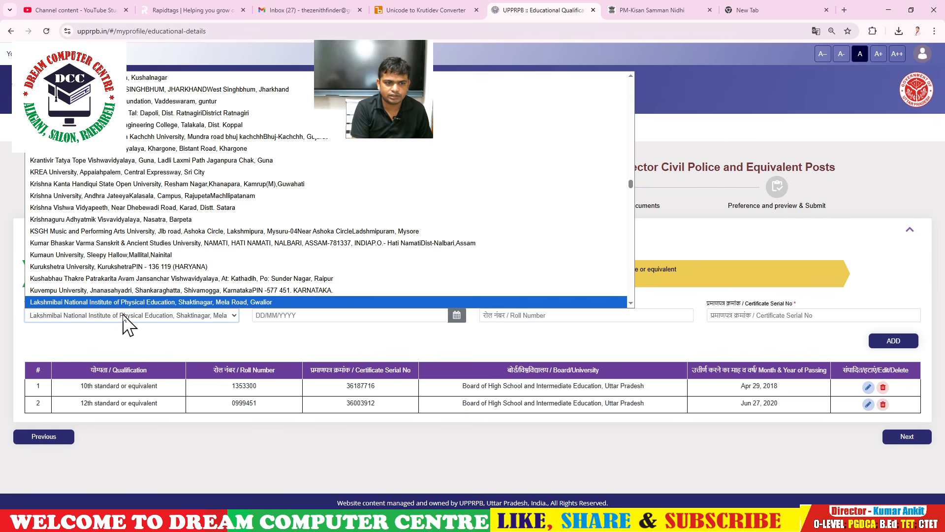
key(u)
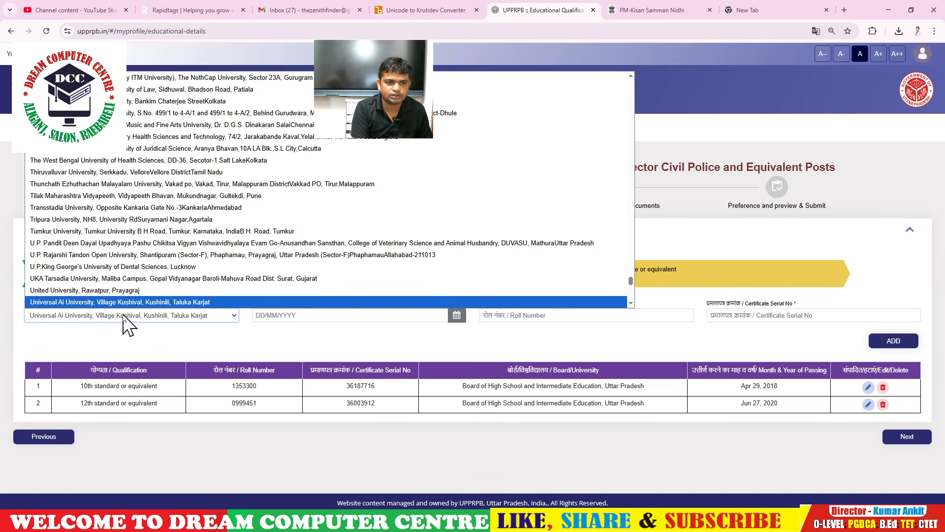
key(Down)
key(Down)
key(Down)
key(Down)
key(Down)
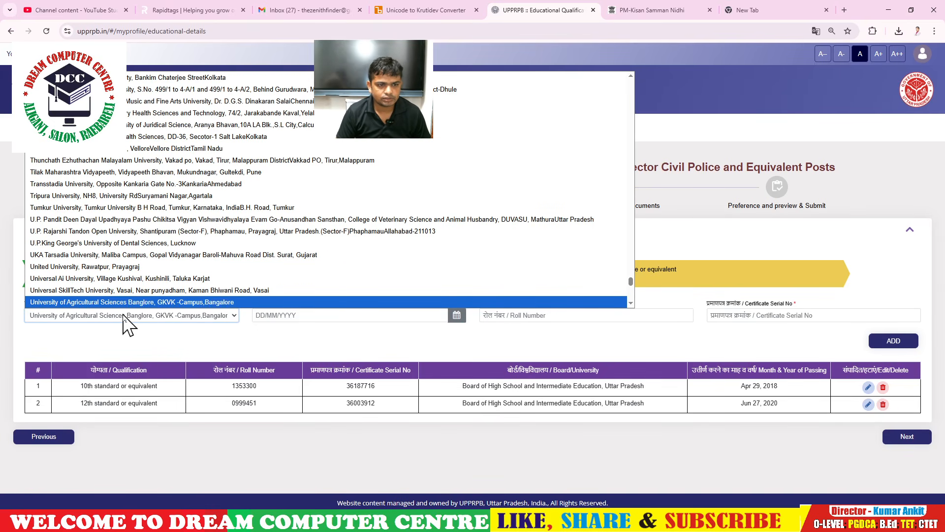
key(Down)
key(Down)
key(Down)
key(Down)
key(Down)
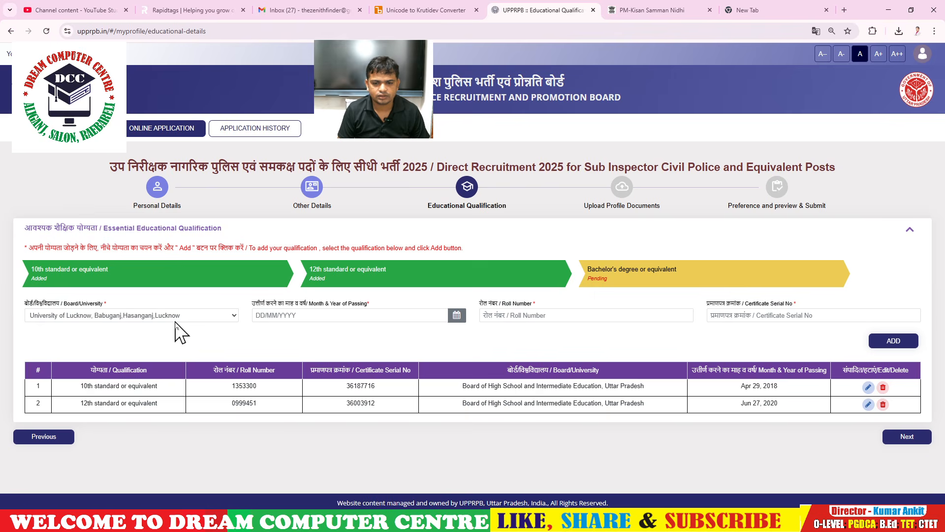
Step: Add the bachelor's degree with passing date 30/06/2024 and the candidate's roll and certificate serial numbers, and continue to Upload Profile Documents
click(274, 314)
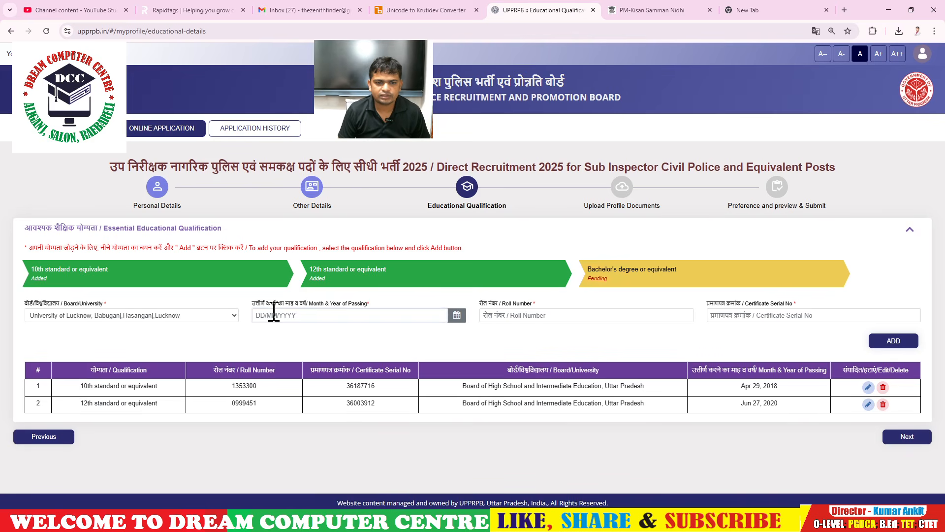
click(322, 317)
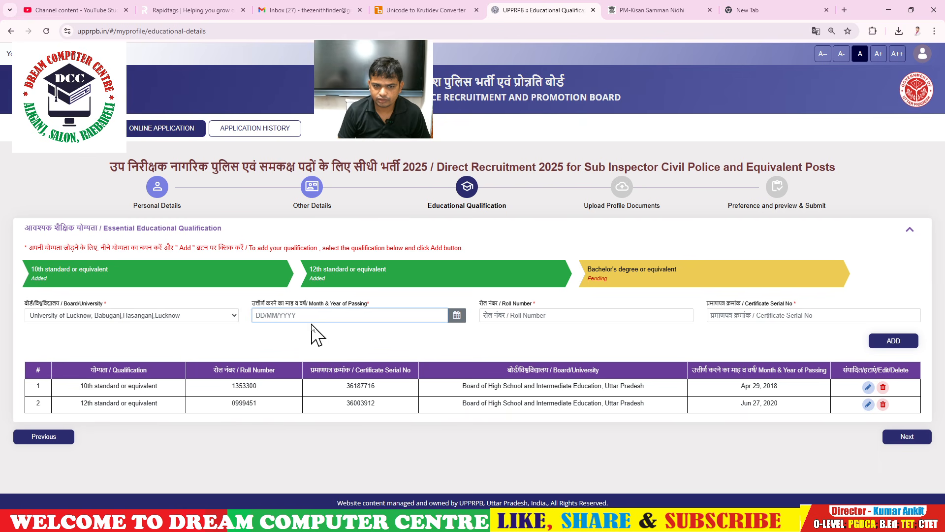
click(620, 318)
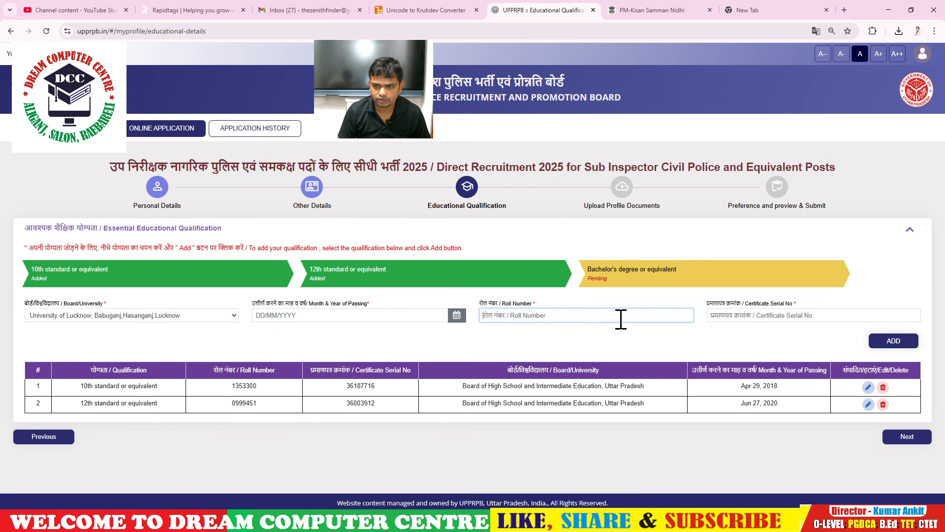
click(787, 320)
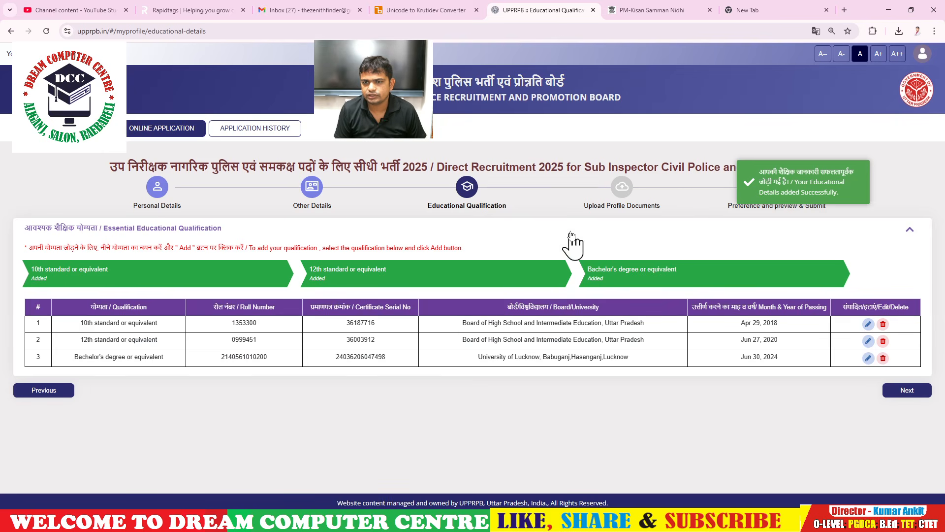
click(908, 391)
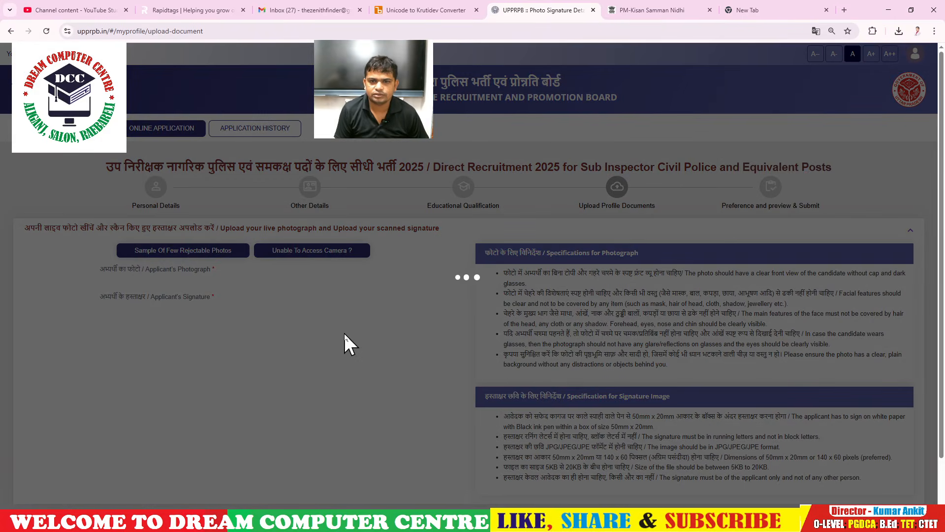
Step: Examine the list of certificates and mark-sheets to upload, including the bachelor's degree entries, and the live photograph section
scroll(349, 340, down, 3)
scroll(400, 335, up, 2)
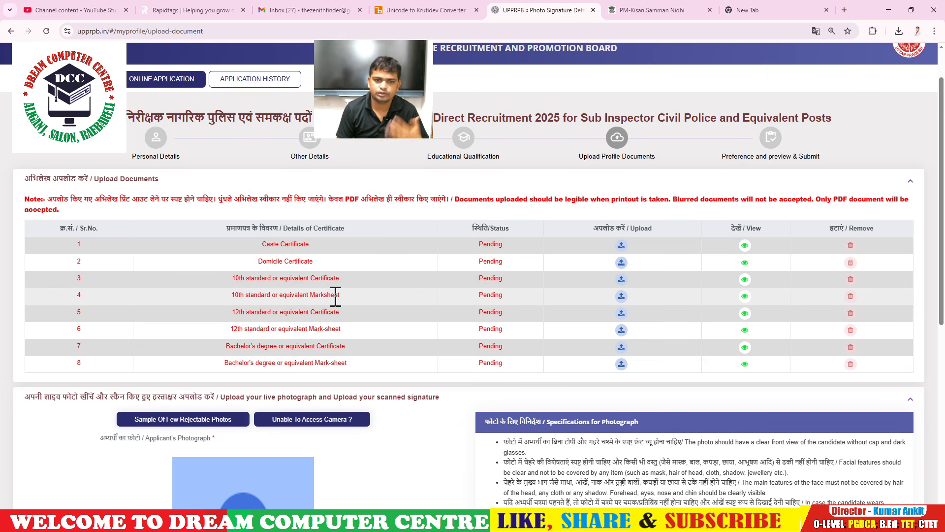
scroll(336, 296, down, 1)
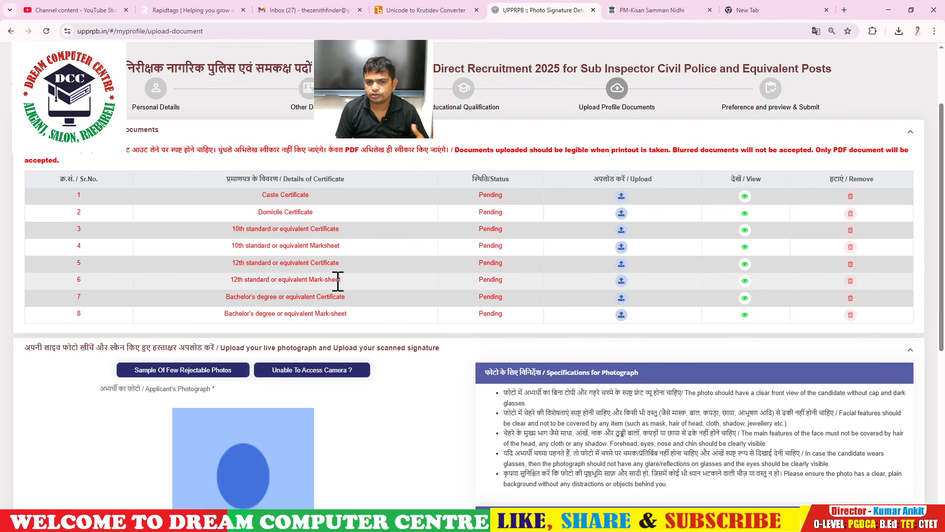
scroll(338, 295, down, 3)
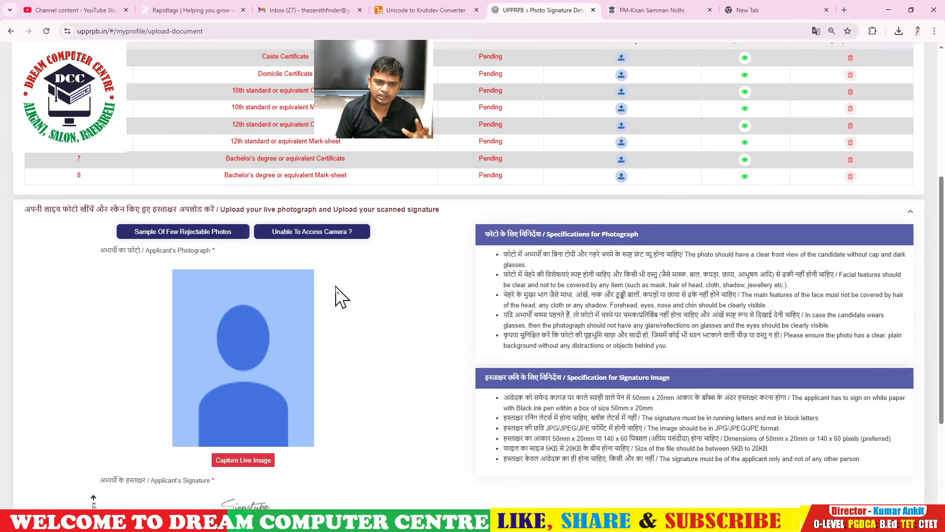
scroll(397, 317, up, 2)
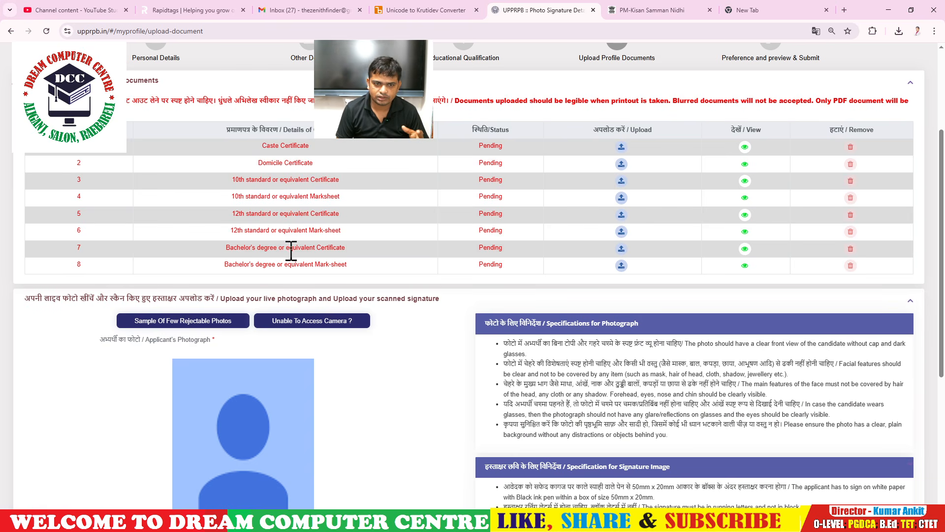
drag(217, 253, 359, 270)
click(397, 269)
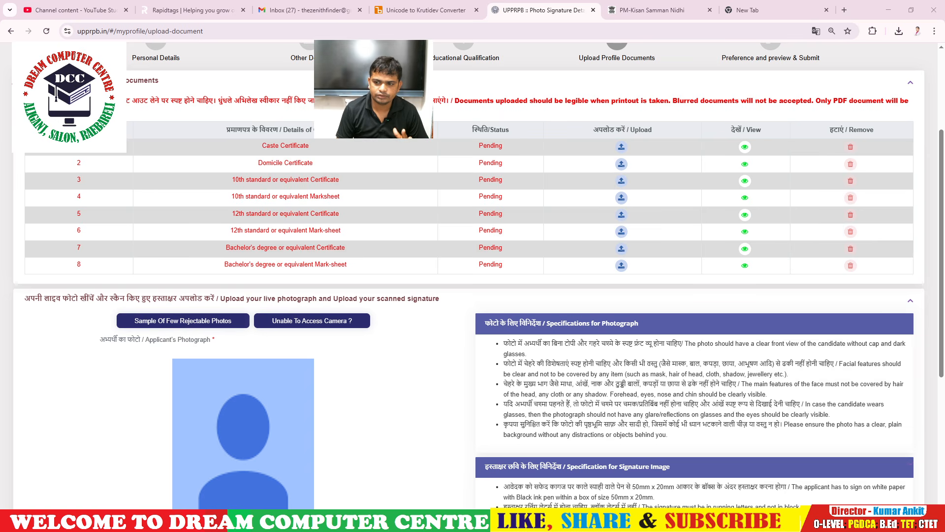
click(906, 522)
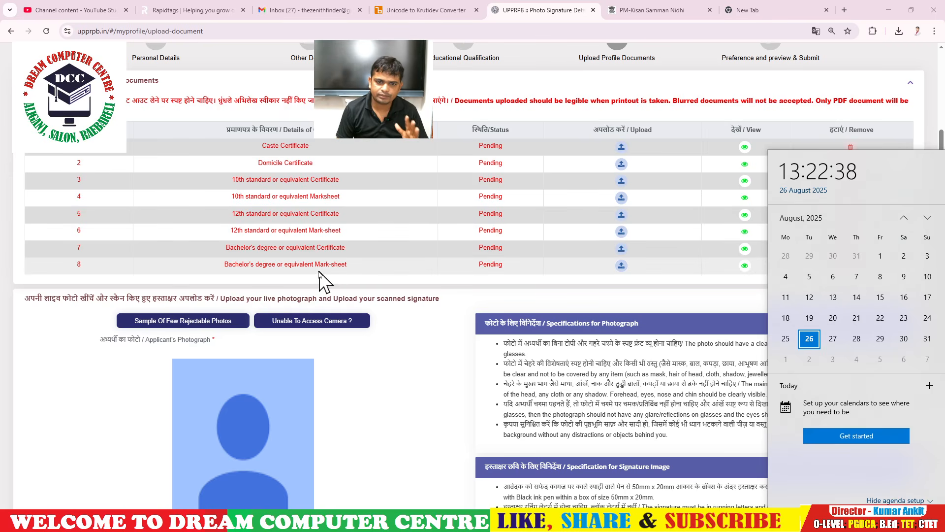
click(441, 282)
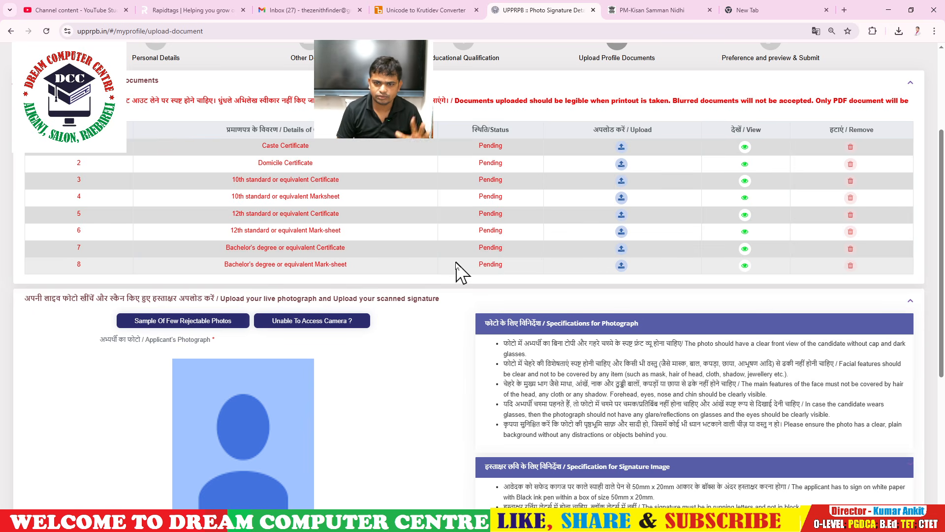
scroll(401, 391, down, 5)
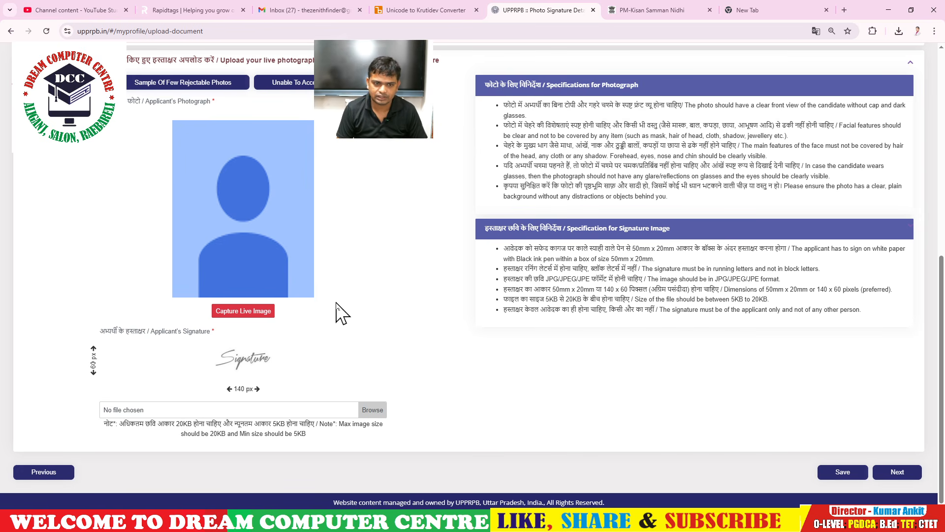
click(163, 410)
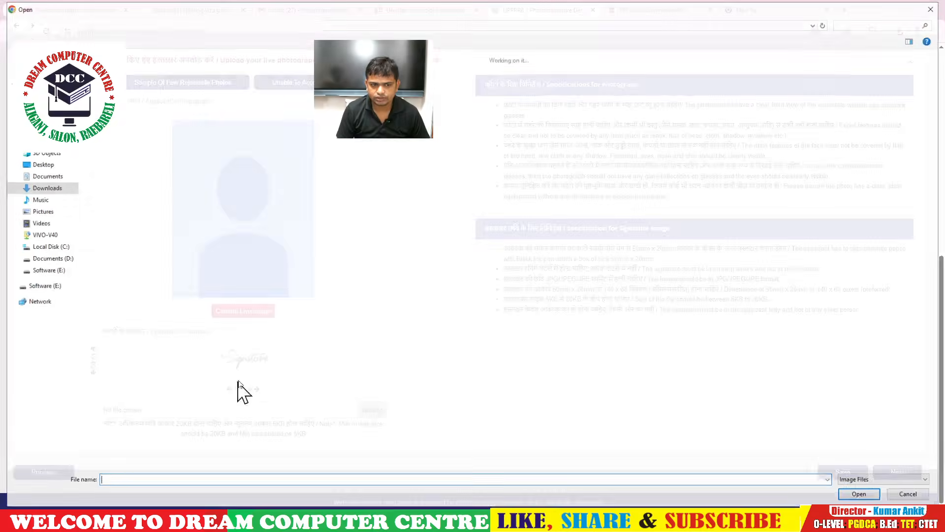
click(910, 494)
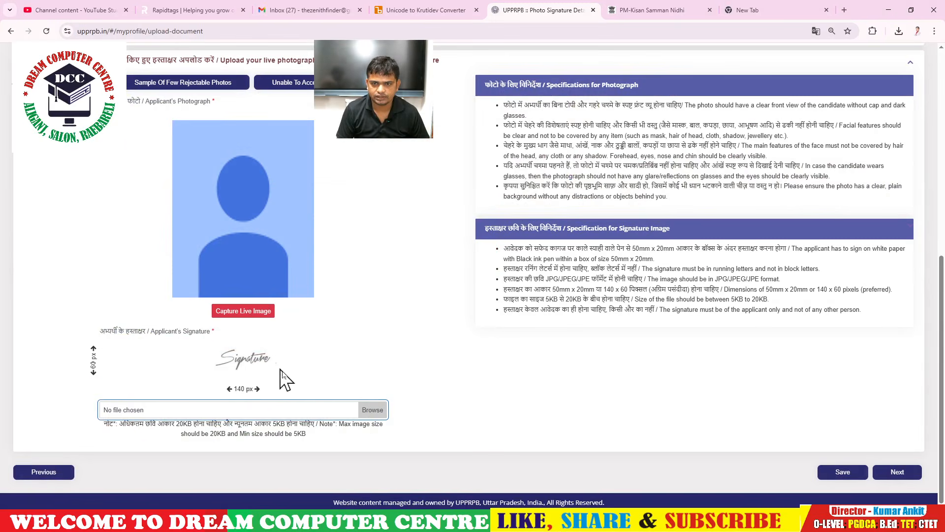
Step: Read the note on accepted document formats and the file size limit in the document upload dialog, and dismiss the session notice
scroll(283, 379, up, 8)
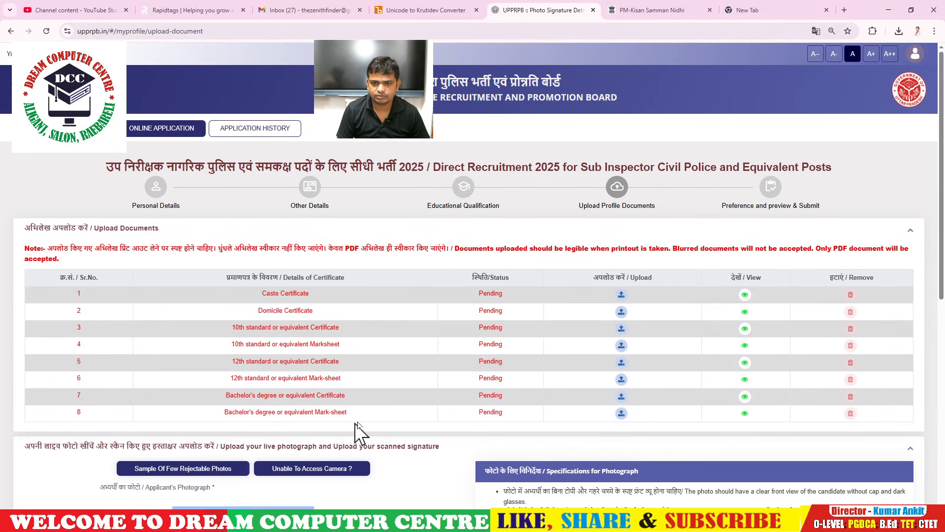
scroll(357, 432, down, 2)
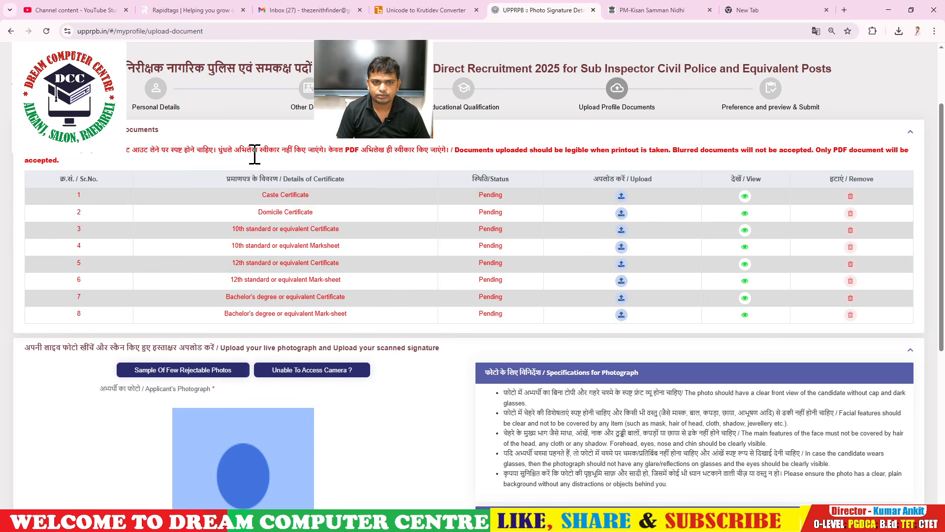
drag(344, 152, 429, 152)
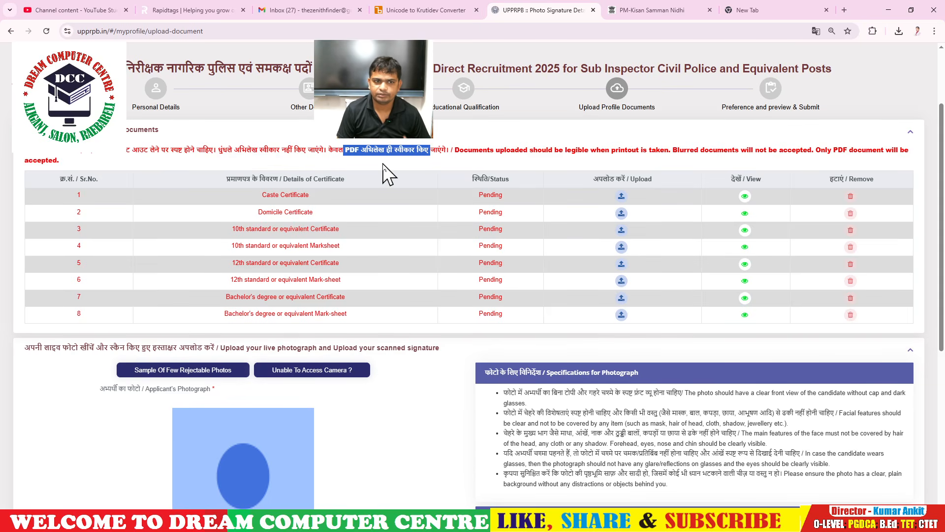
click(498, 155)
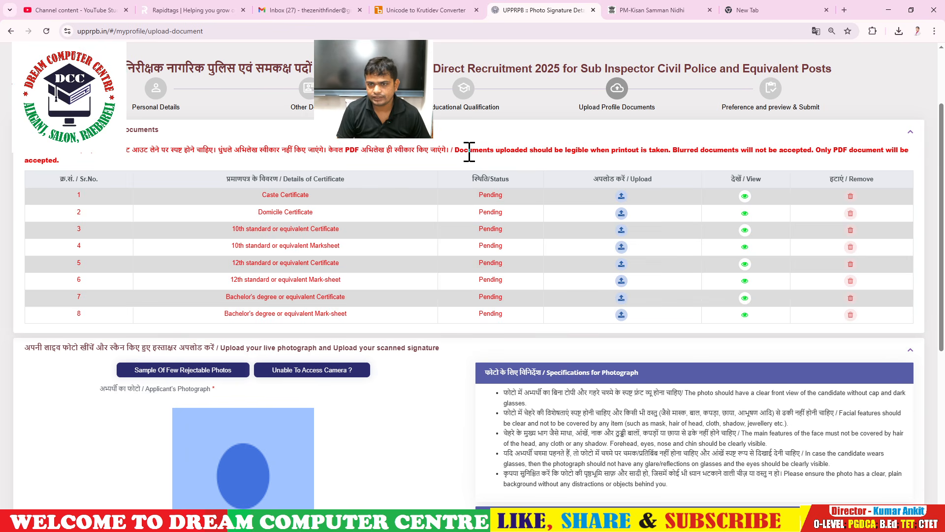
drag(469, 150, 740, 149)
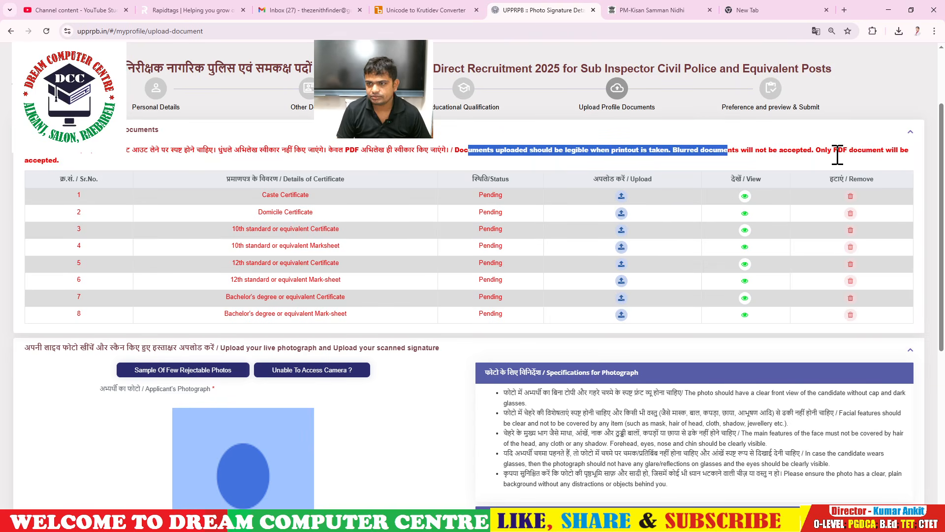
click(298, 159)
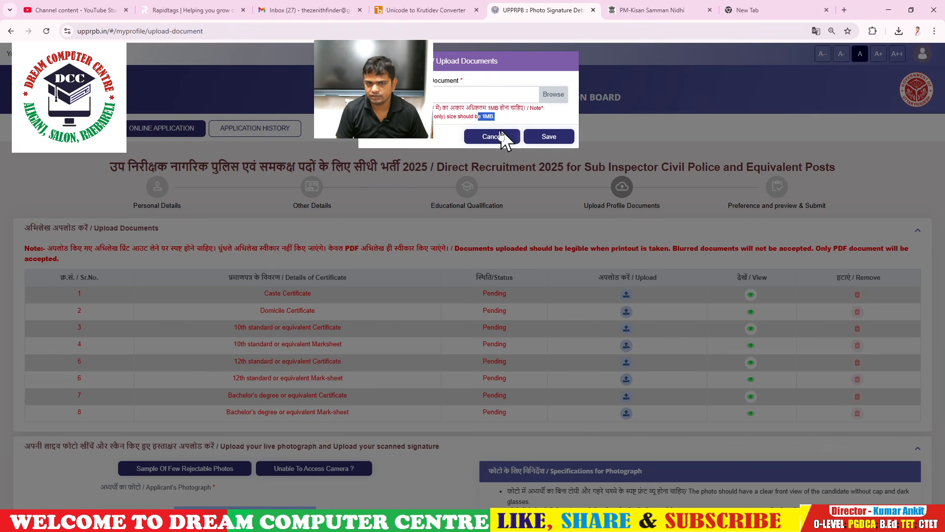
click(490, 136)
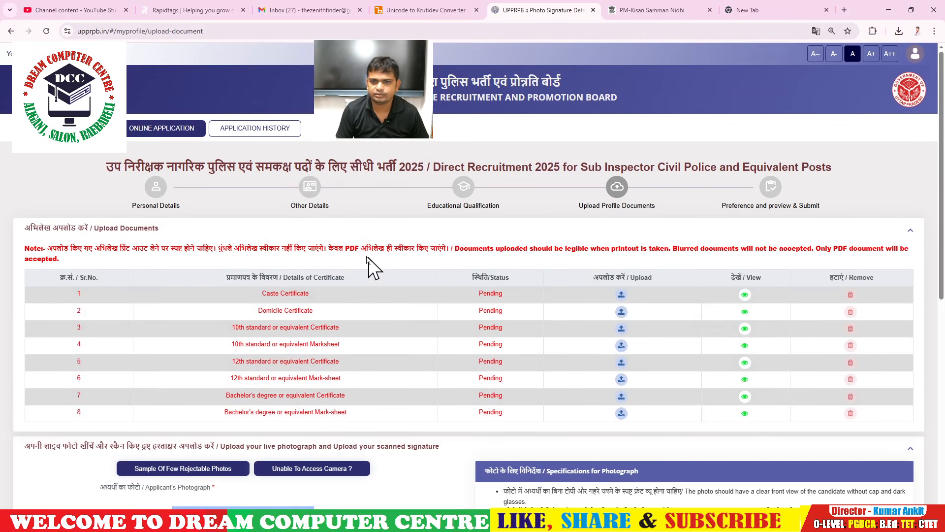
scroll(447, 276, down, 1)
scroll(446, 275, up, 1)
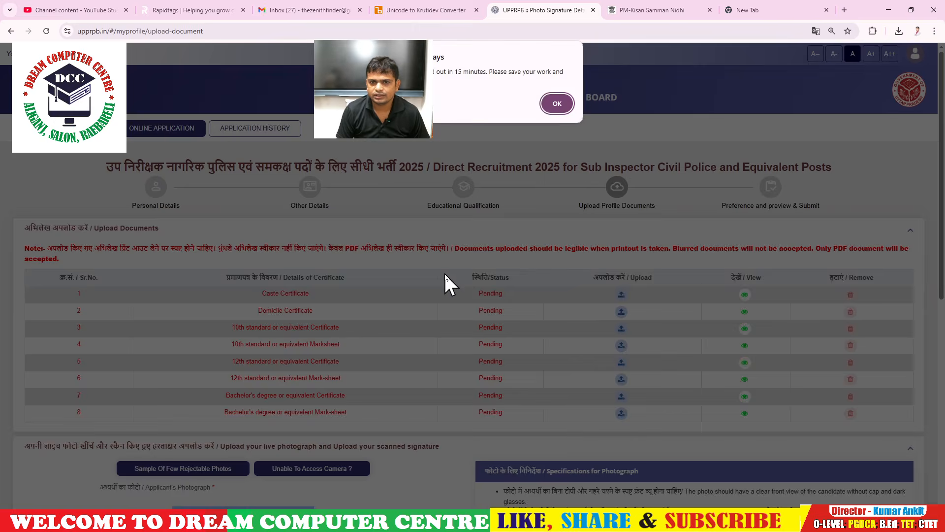
click(553, 104)
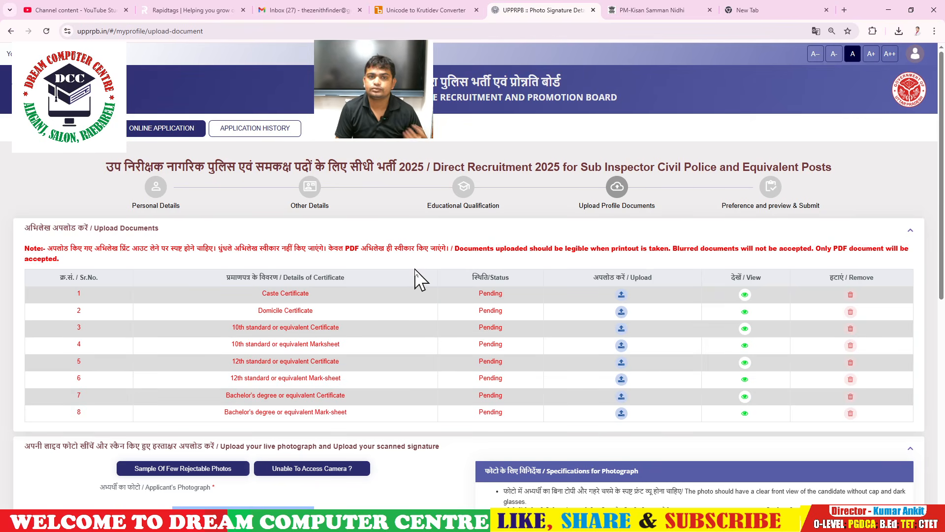
Step: Switch to image.pi7.org, open the JPG to PDF Under 500KB converter and add the image CAST.jpeg
scroll(419, 278, down, 2)
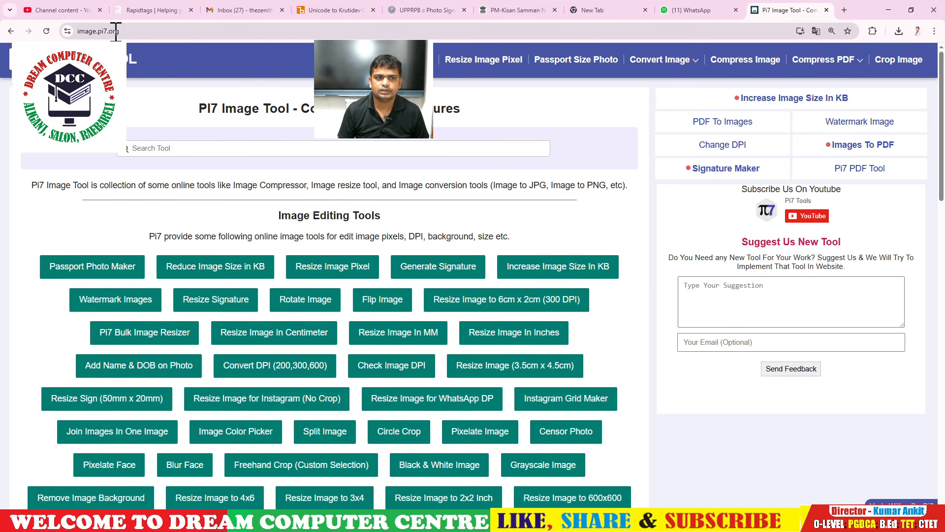
click(154, 30)
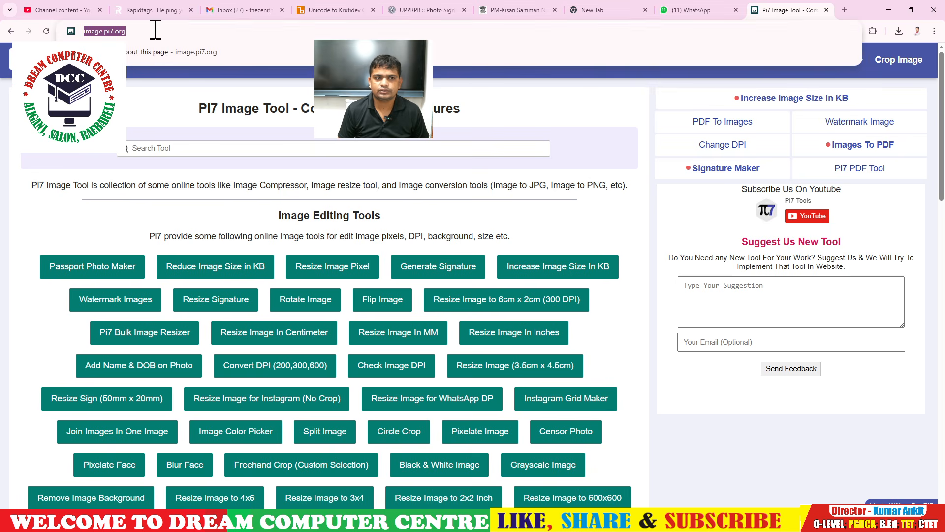
click(639, 123)
mouse_move(684, 69)
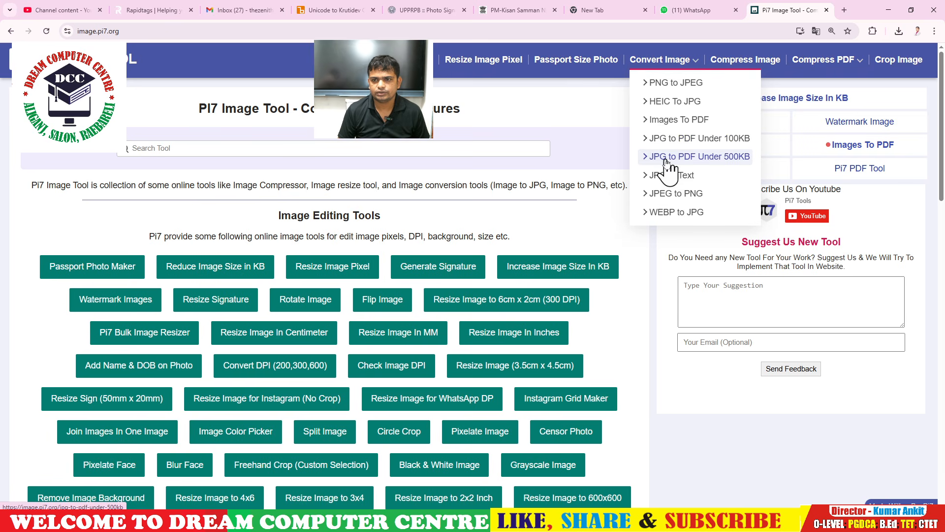
click(696, 158)
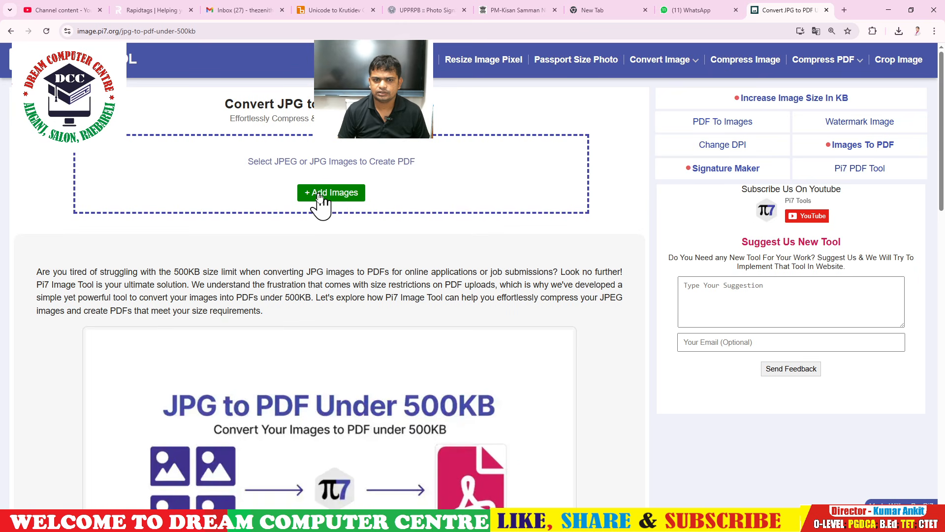
click(338, 195)
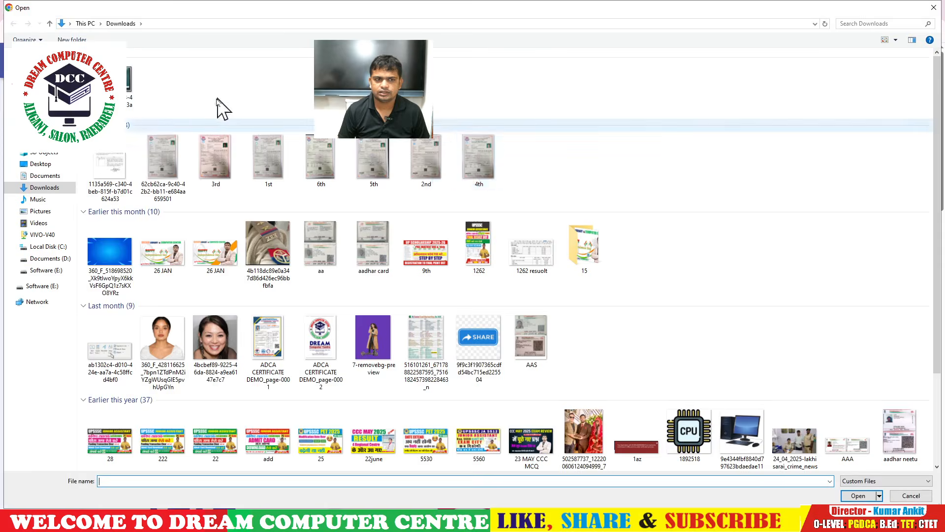
key(Return)
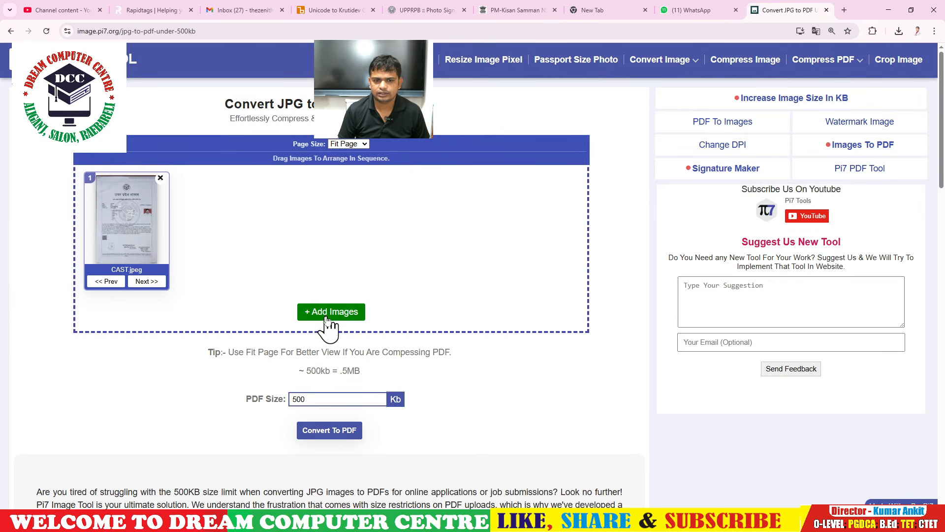
Step: Set the target PDF size to 800 KB and convert CAST.jpeg to PDF
scroll(325, 345, down, 2)
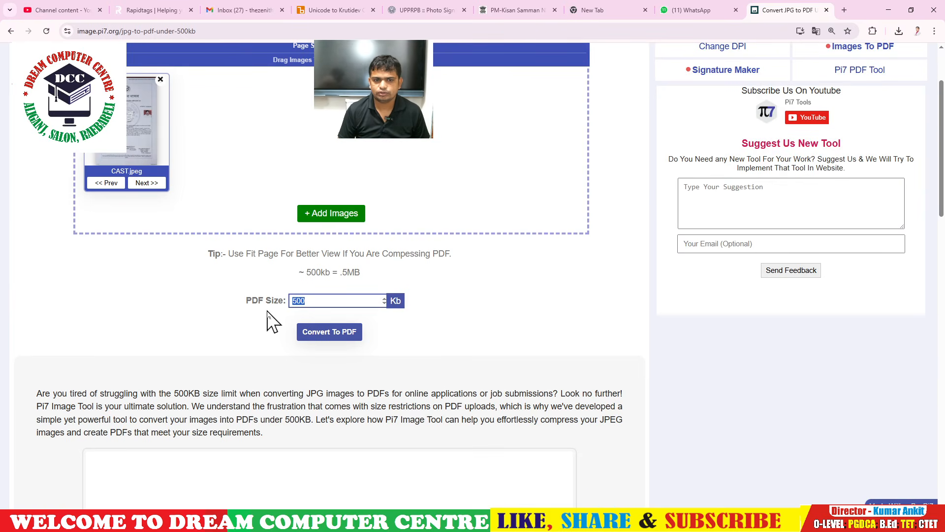
text(800)
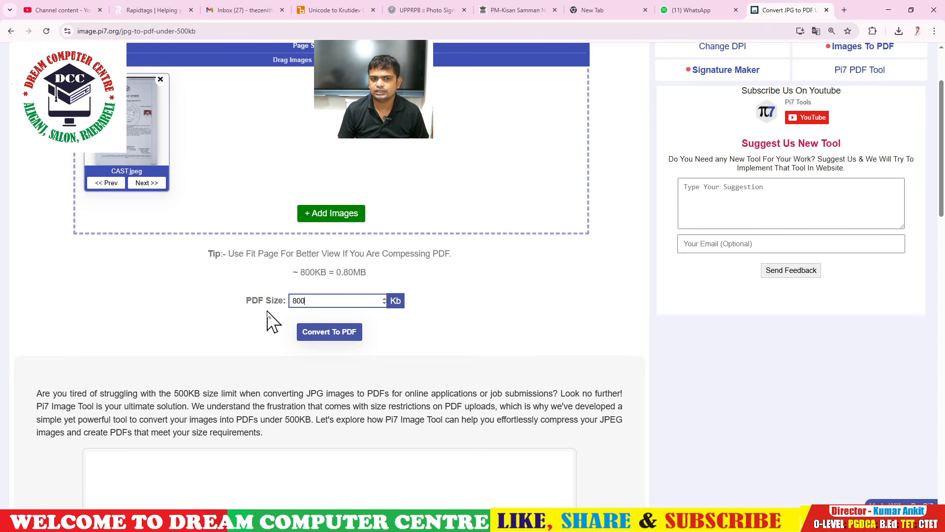
scroll(295, 281, up, 1)
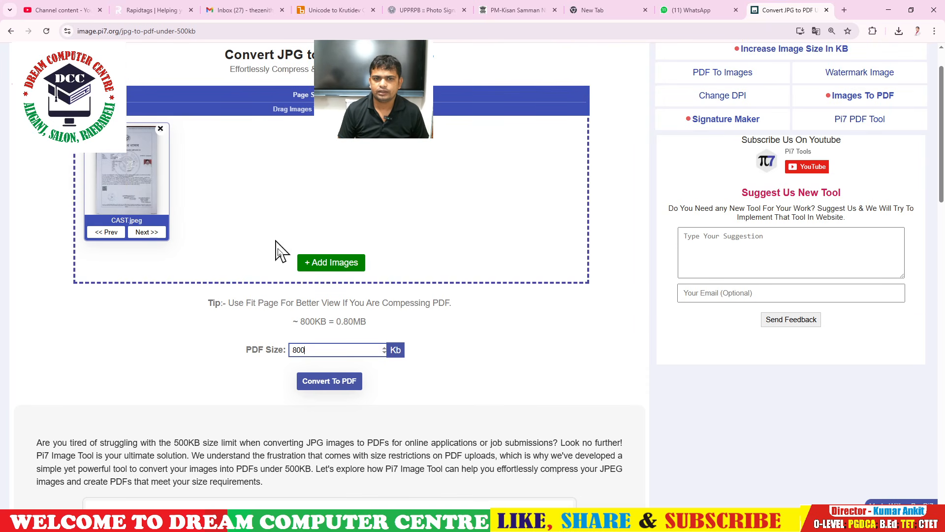
click(335, 386)
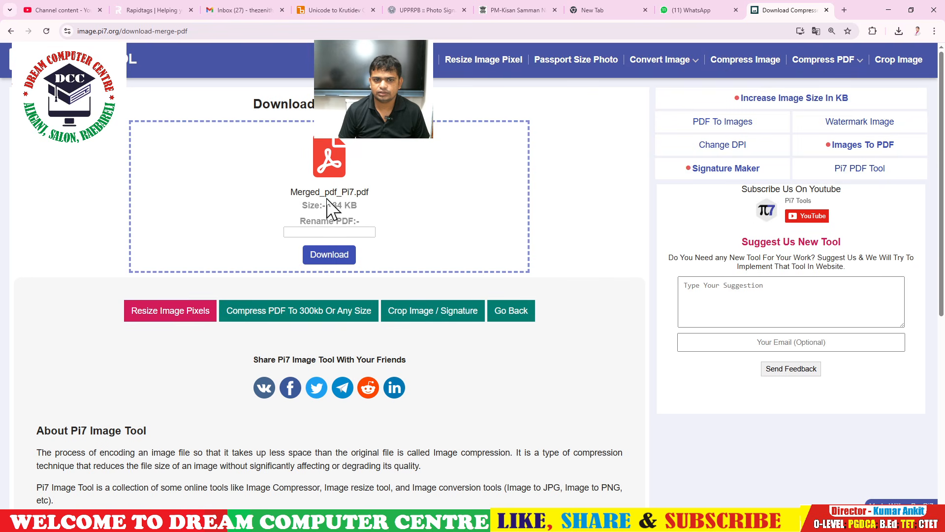
Step: Rename the converted PDF as CASTE and download it
click(309, 232)
text(CASTE)
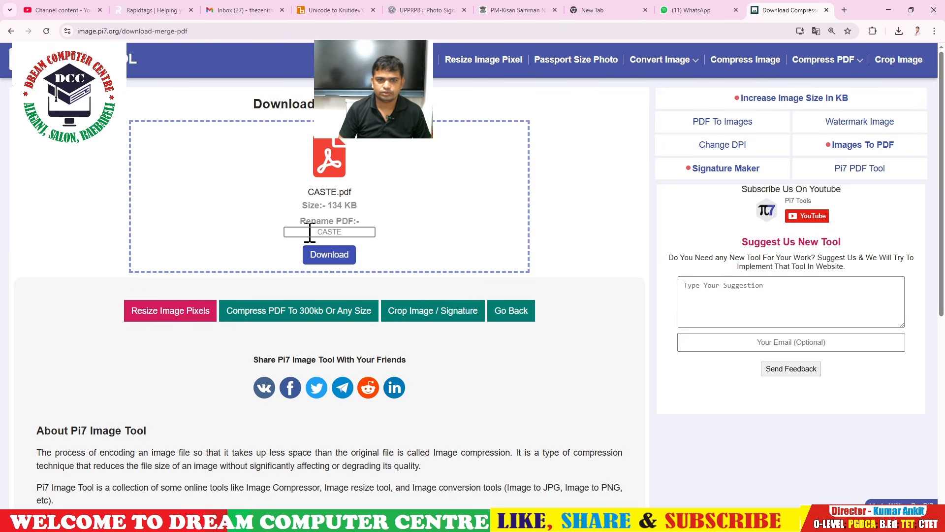
click(330, 255)
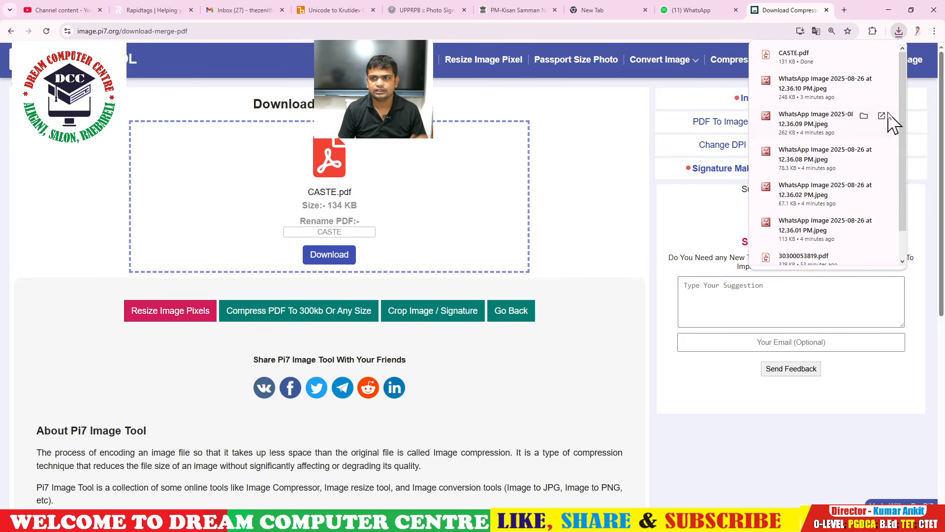
Step: Open the downloaded CASTE.pdf and examine the certificate text at different magnifications for legibility
click(807, 58)
scroll(434, 347, down, 3)
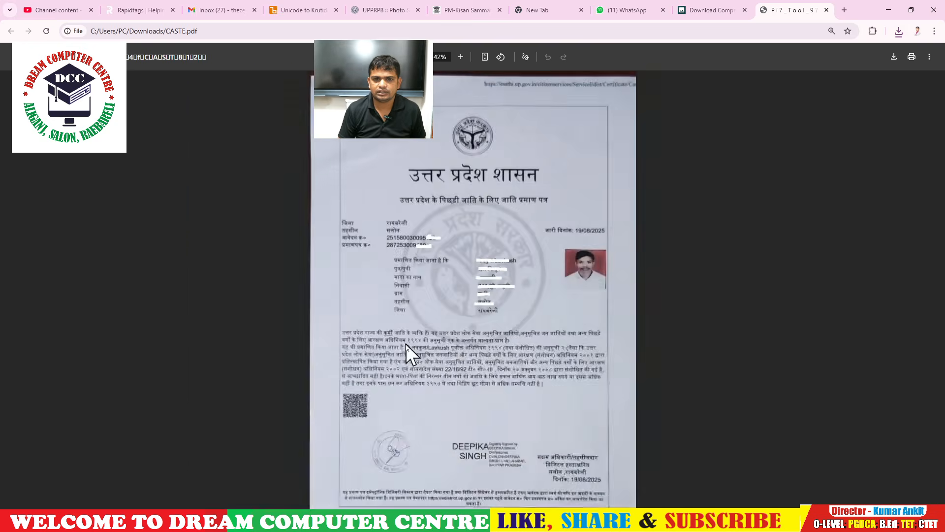
scroll(506, 404, up, 3)
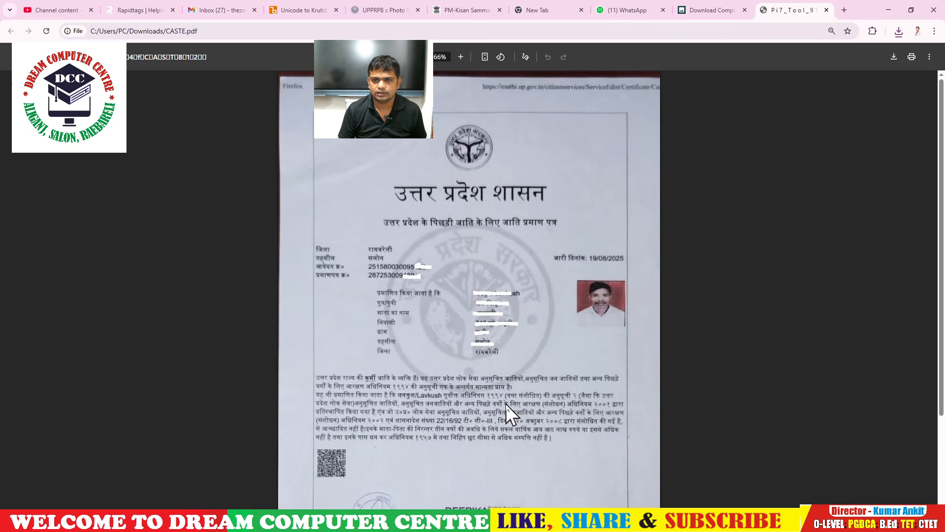
scroll(444, 392, up, 4)
scroll(444, 392, down, 5)
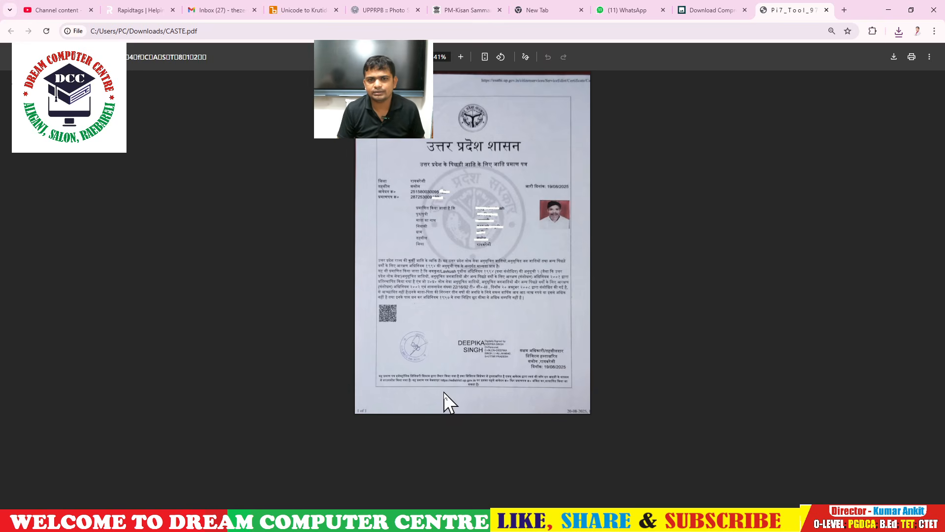
scroll(497, 325, up, 2)
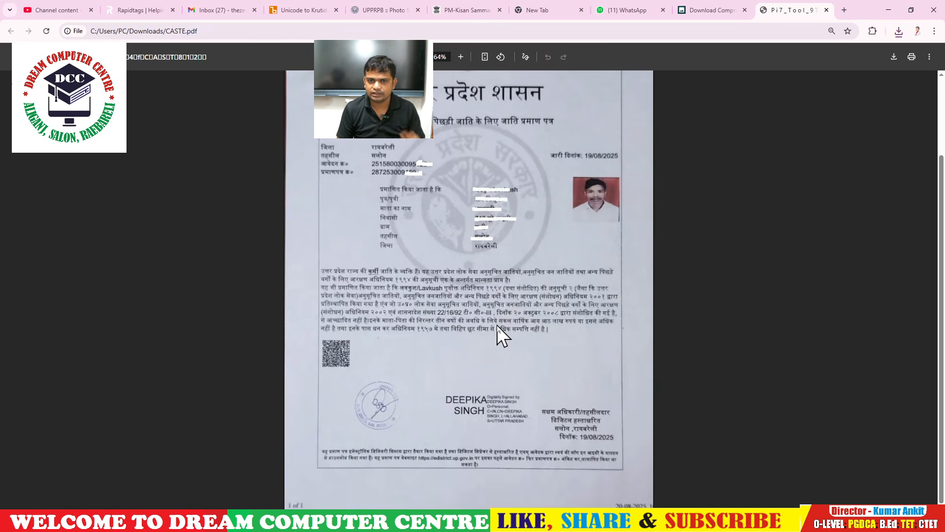
scroll(497, 324, down, 1)
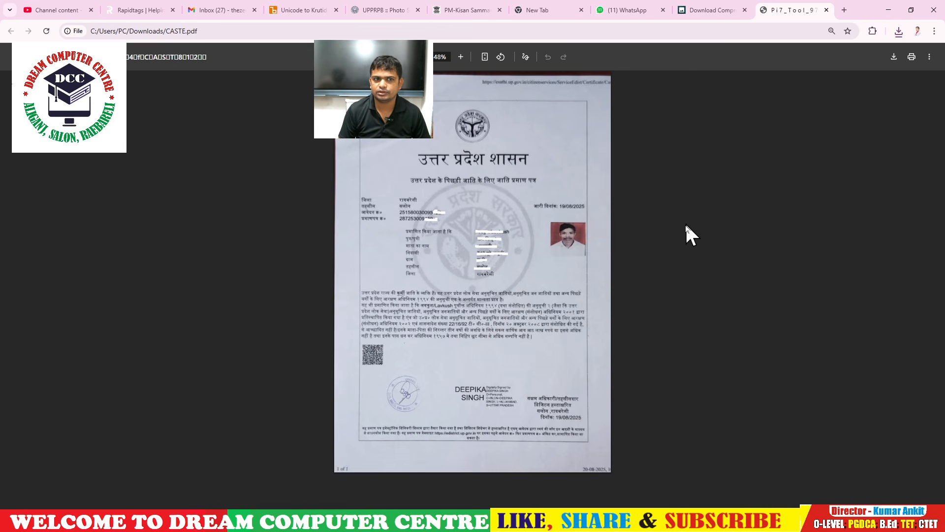
Step: Switch back to the UPPRPB application and upload the caste PDF as the Caste Certificate, accepting the wrong-document warning
click(392, 11)
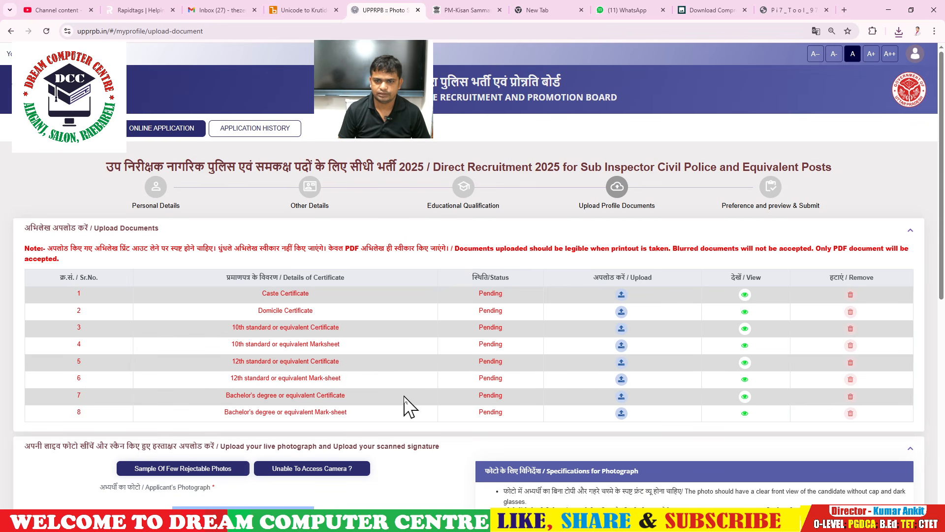
click(621, 294)
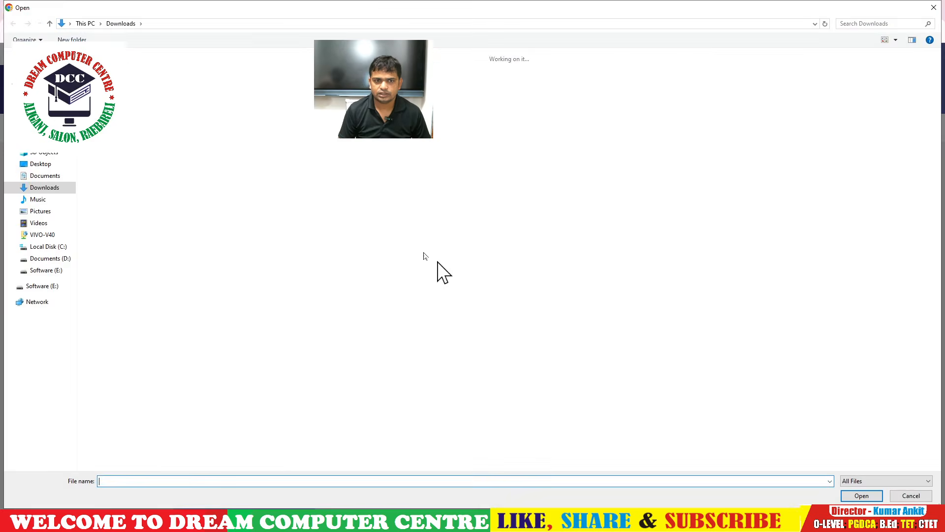
double_click(158, 83)
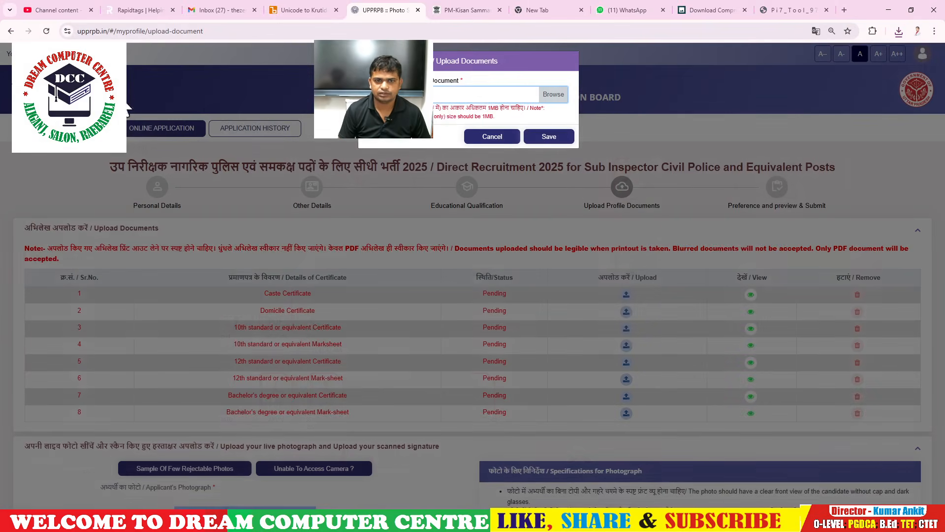
click(556, 139)
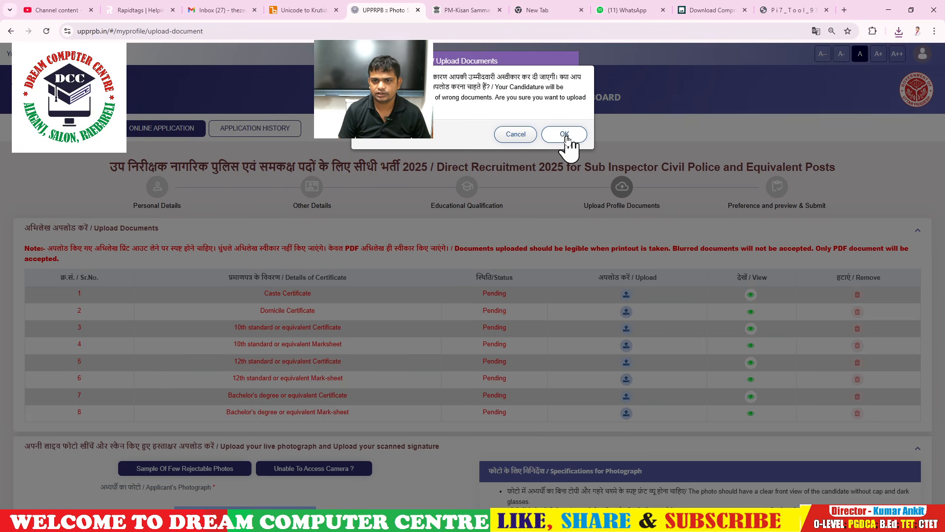
click(565, 135)
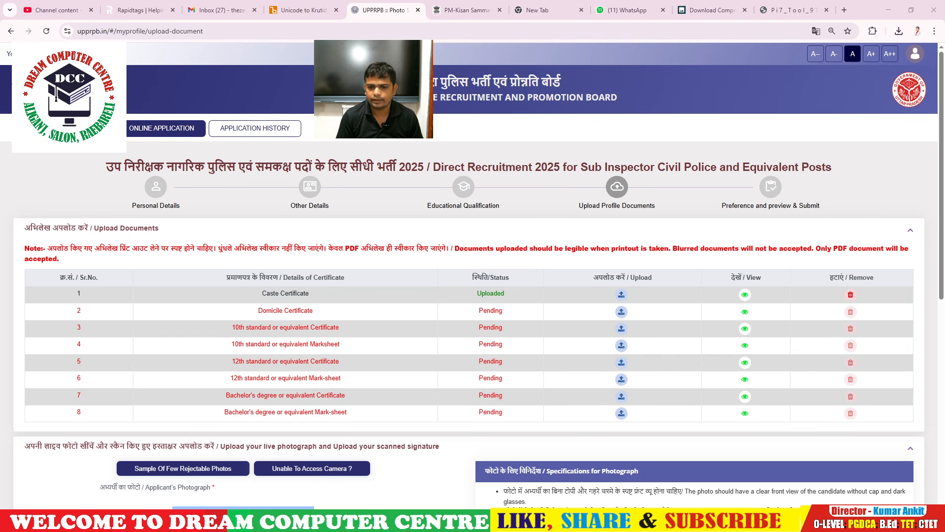
Step: Preview the uploaded caste certificate and try the option to remove it from the document list
click(746, 295)
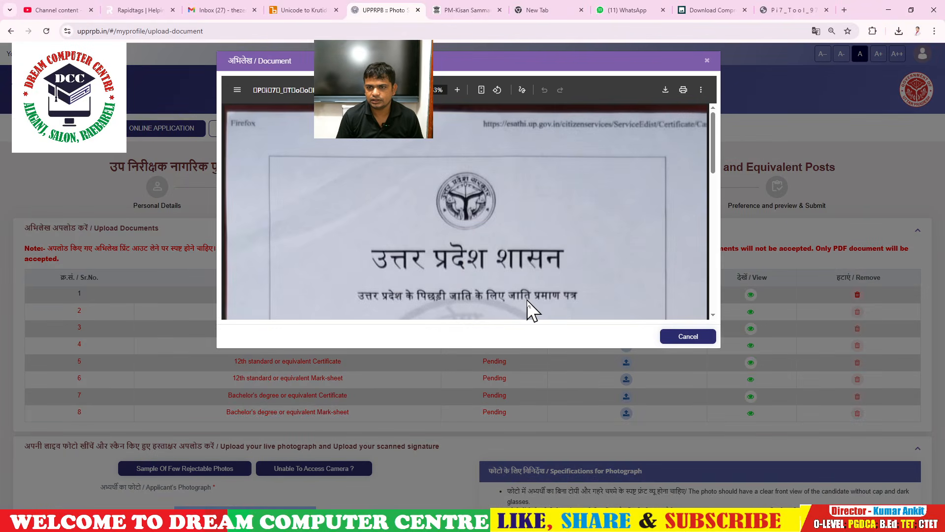
click(684, 337)
click(850, 295)
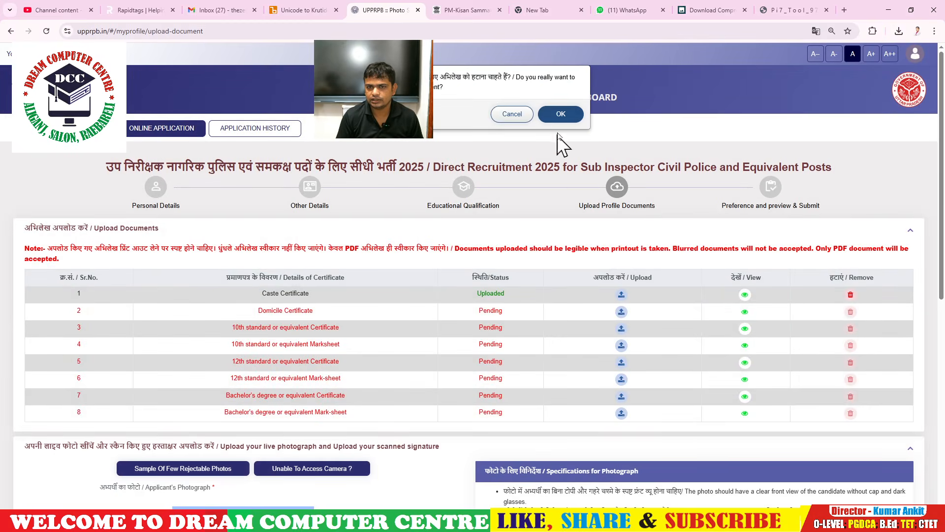
click(560, 119)
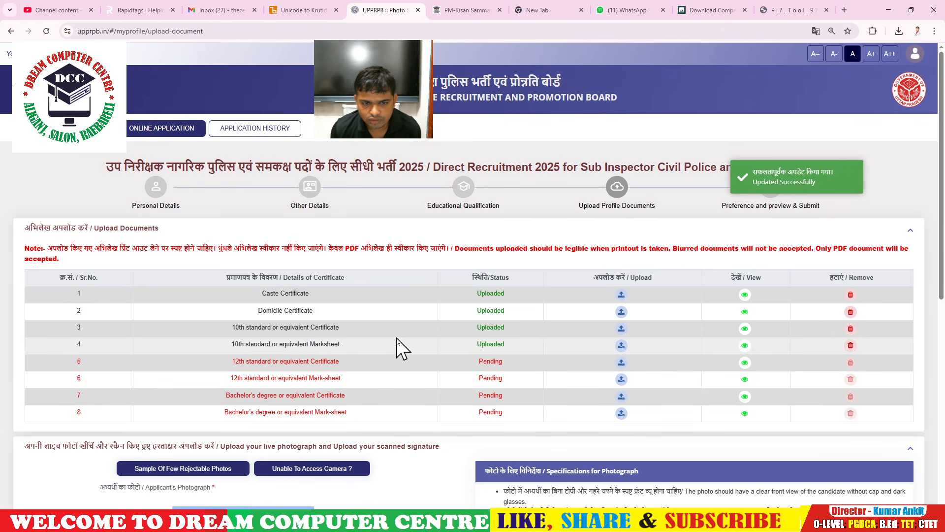
Step: Look over the photograph and signature sections and try to save the profile documents page
scroll(398, 347, down, 1)
scroll(500, 301, up, 1)
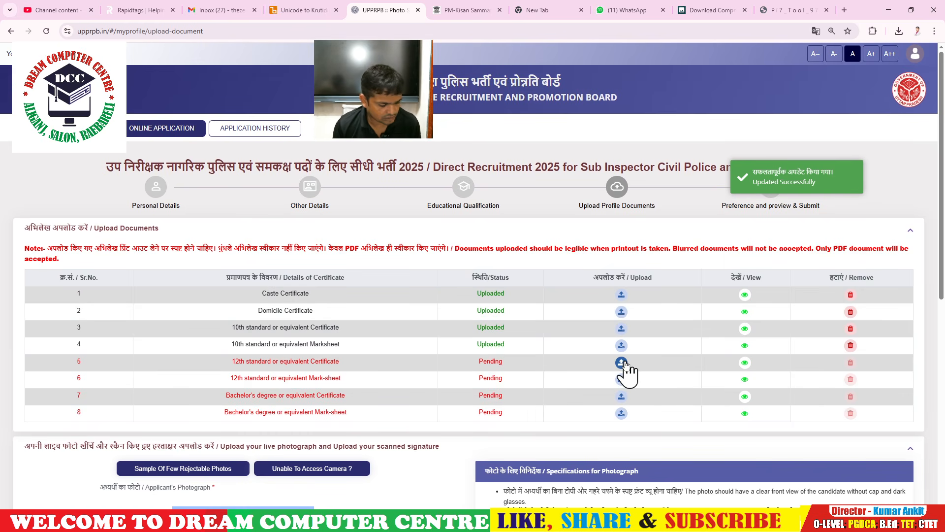
scroll(768, 458, down, 8)
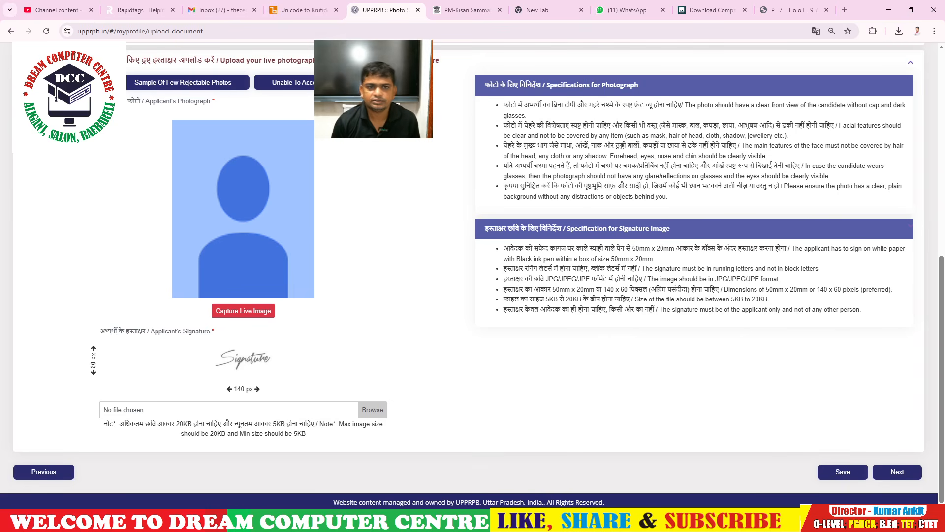
scroll(415, 323, up, 5)
scroll(415, 323, down, 5)
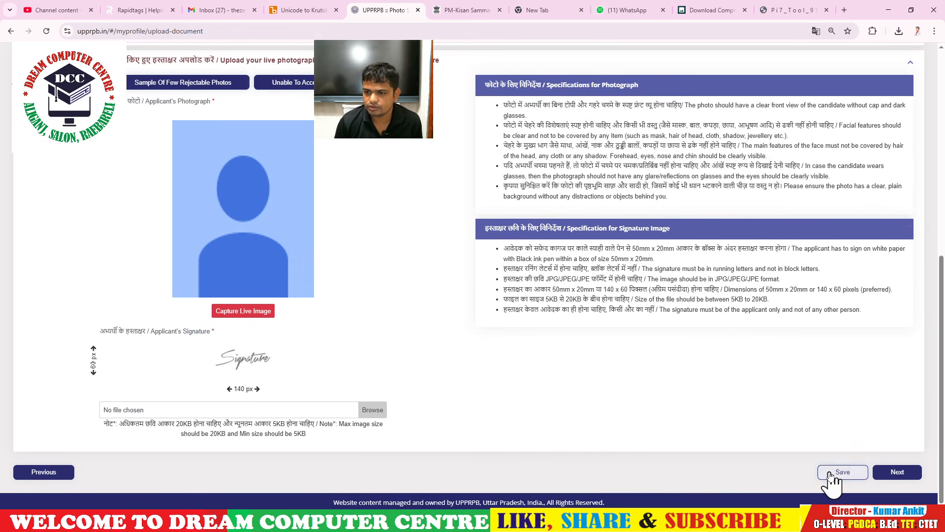
click(831, 474)
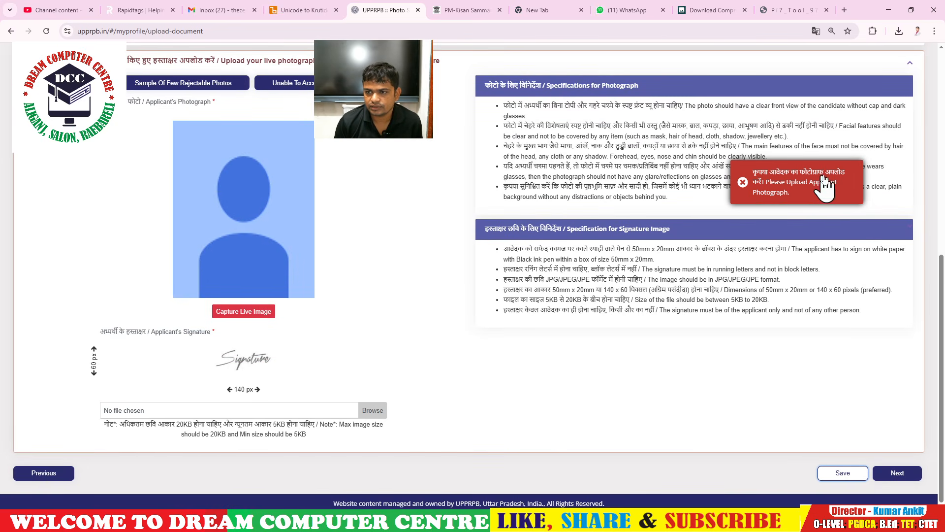
scroll(347, 349, down, 1)
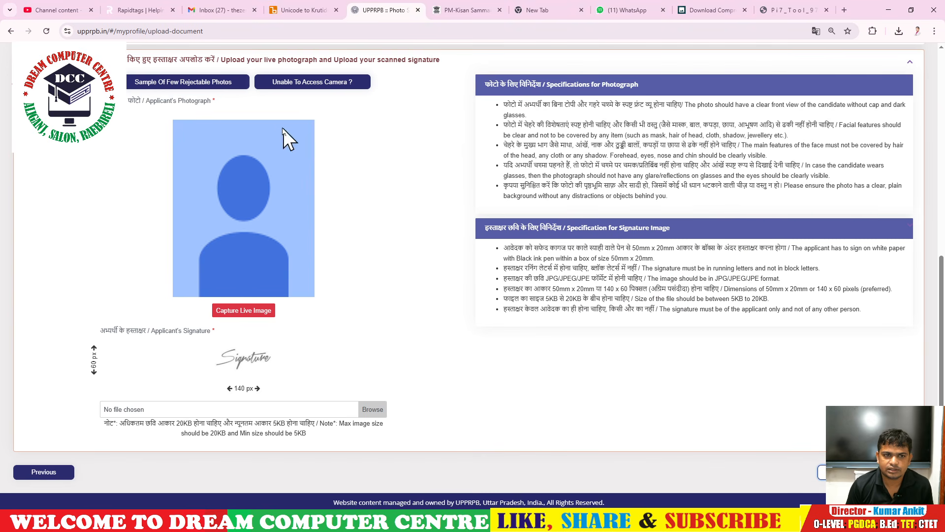
Step: View the live photo capture dialog, close it, and read the file size note for the applicant's signature
click(240, 310)
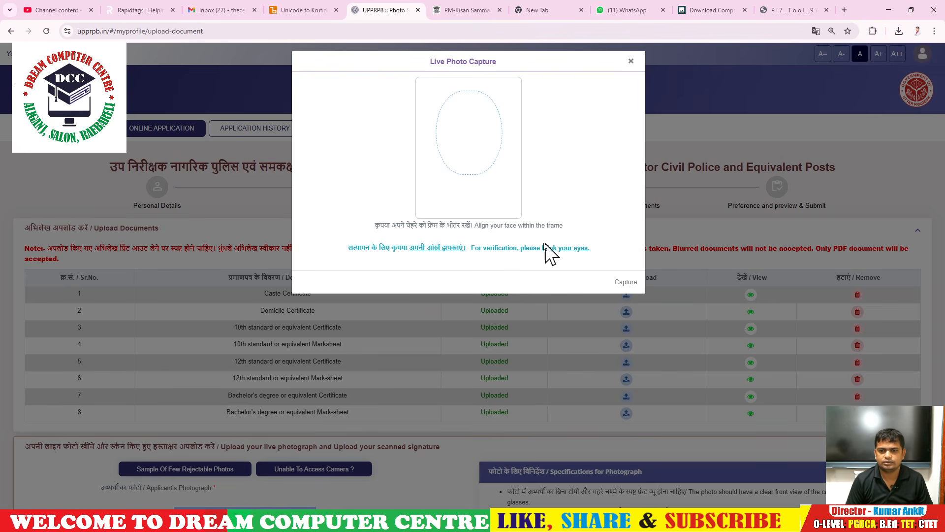
click(632, 63)
scroll(295, 374, down, 7)
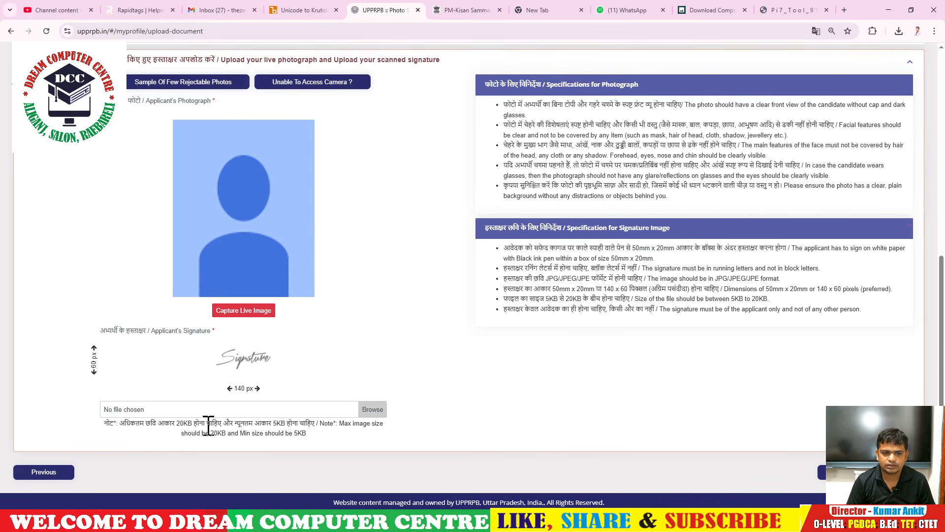
drag(171, 424, 306, 421)
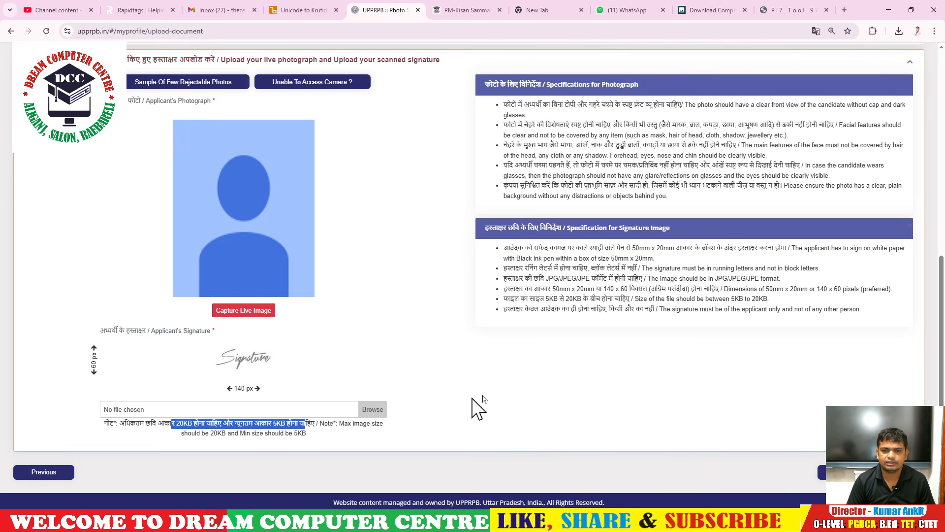
click(558, 291)
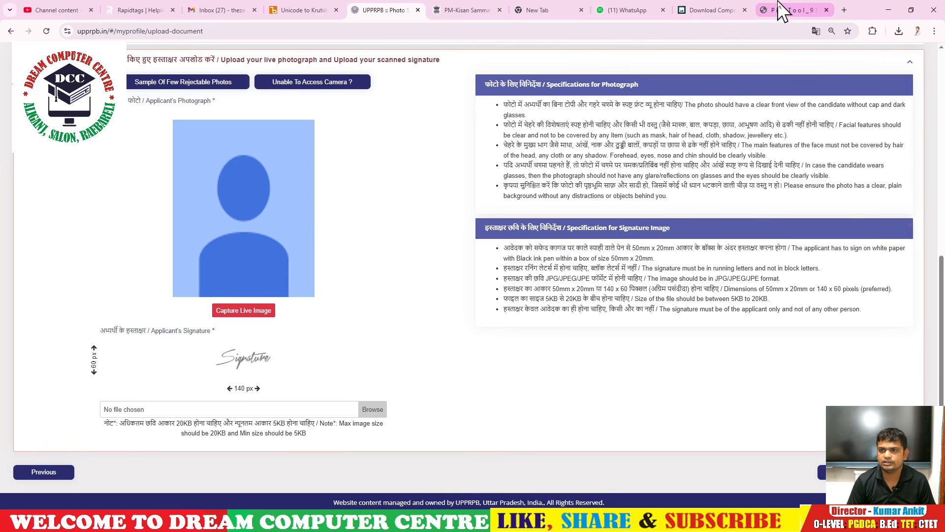
Step: Switch to the Pi7 Image Tool home page, dismiss the ad request, and open the Resize Sign (50mm x 20mm) tool
click(733, 10)
click(115, 59)
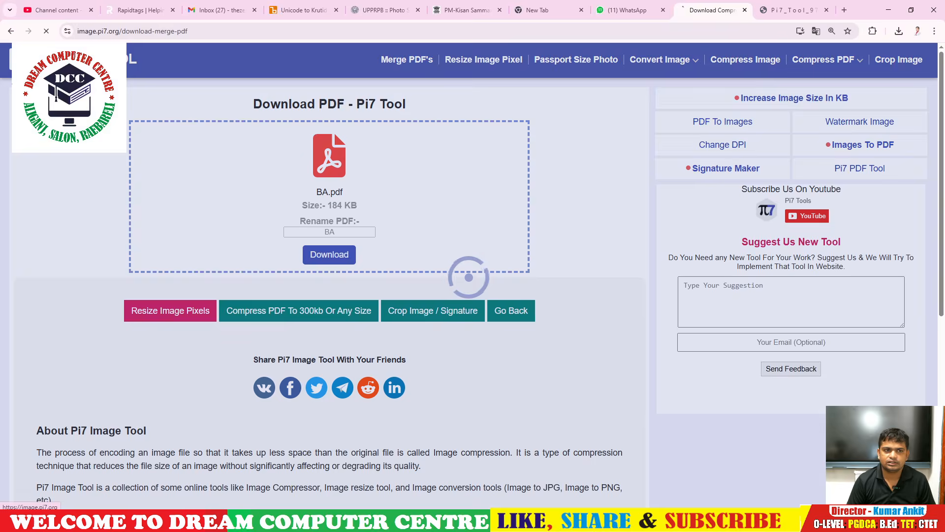
scroll(312, 281, down, 1)
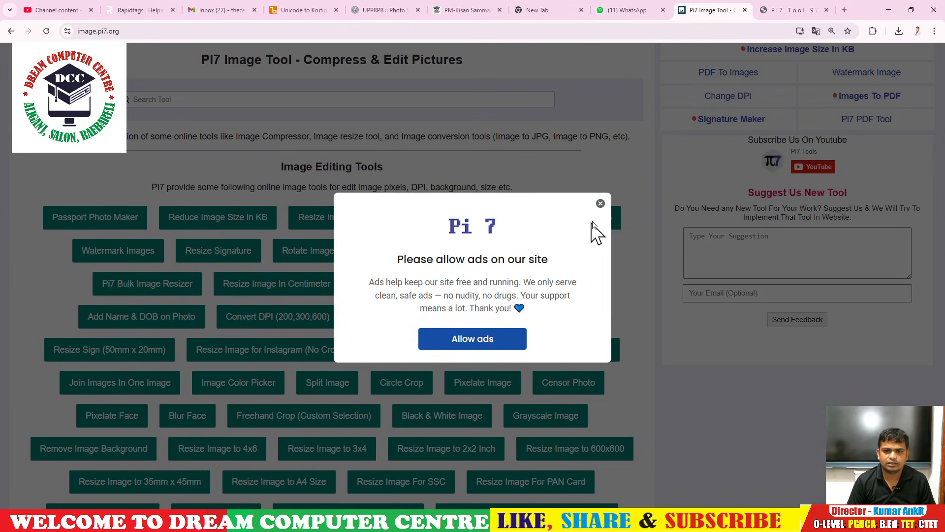
click(600, 204)
scroll(142, 262, down, 3)
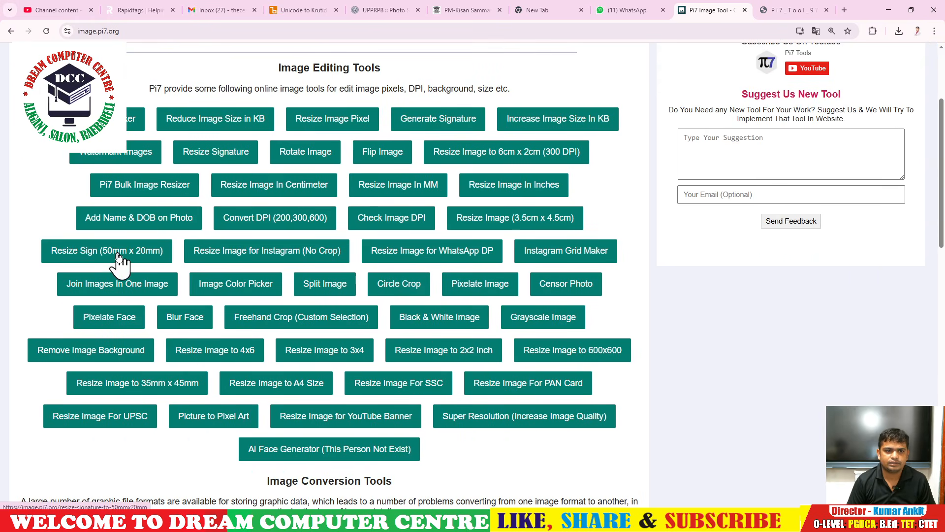
click(100, 252)
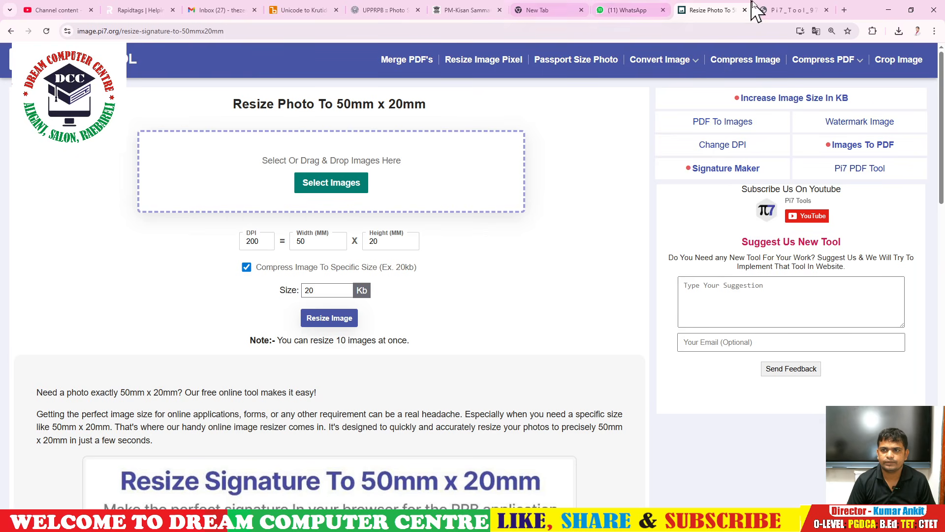
Step: Check the signature image dimensions and file size rules on the UPPRPB page and return to the Pi7 resize tool
click(382, 2)
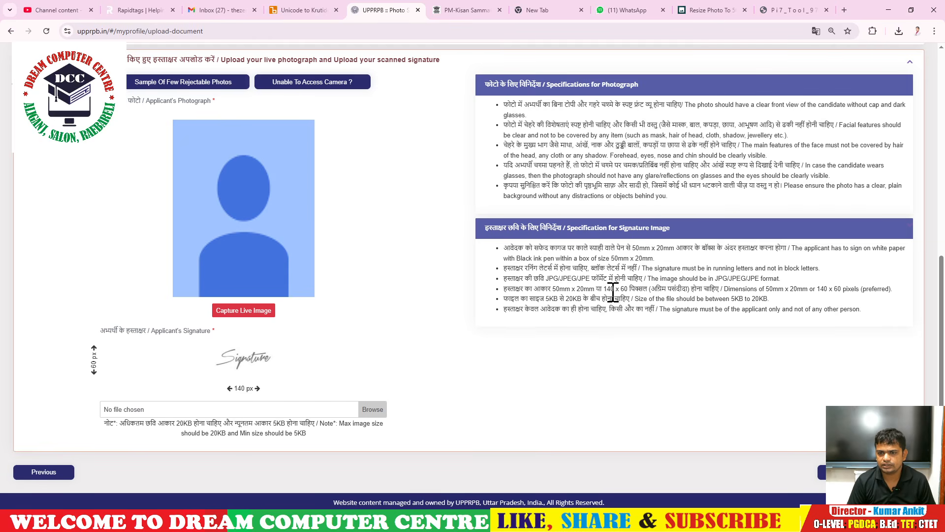
click(799, 11)
click(733, 10)
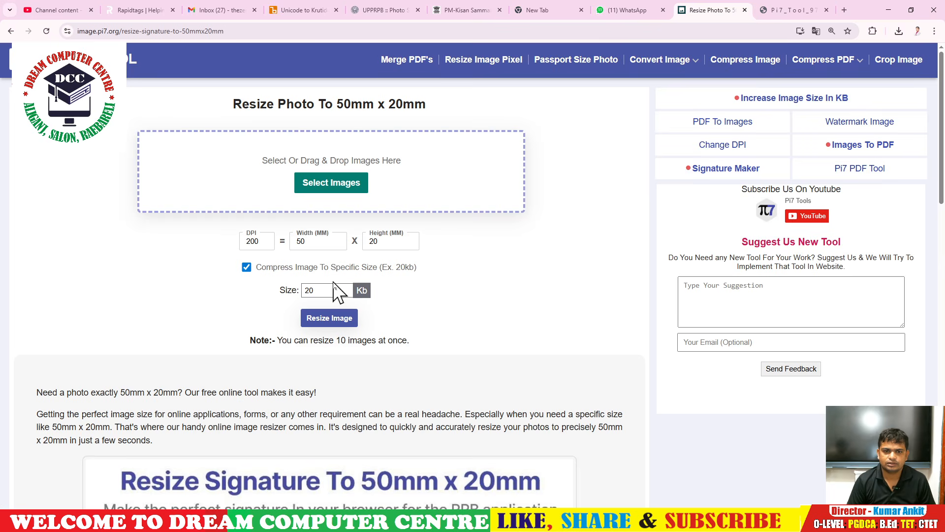
Step: Load the black-ink signature image into the Pi7 tool and resize it to 50 x 20 mm at 200 DPI, compressed to 20 KB
click(329, 182)
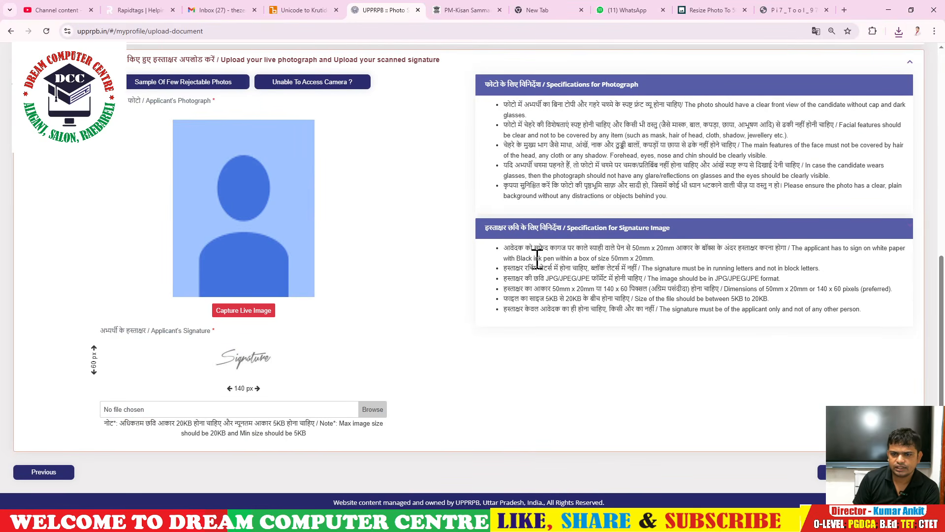
drag(535, 250, 607, 249)
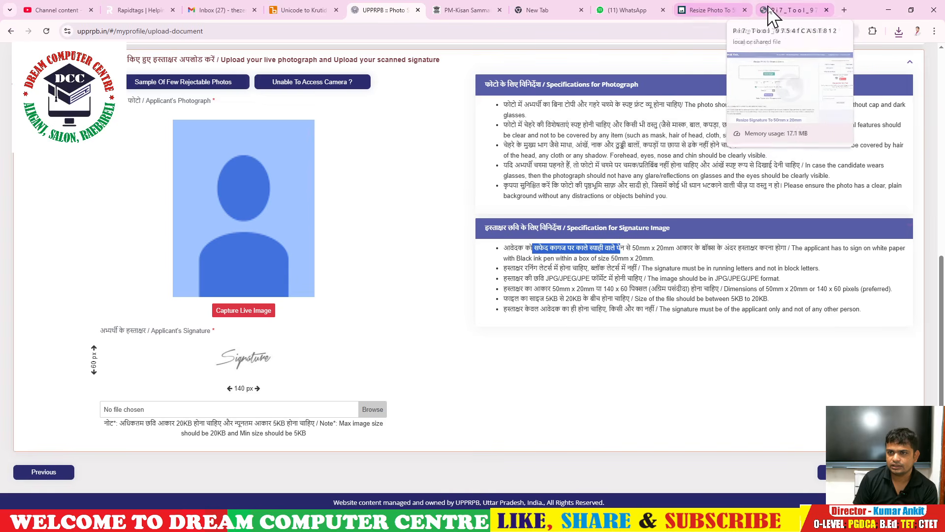
click(731, 15)
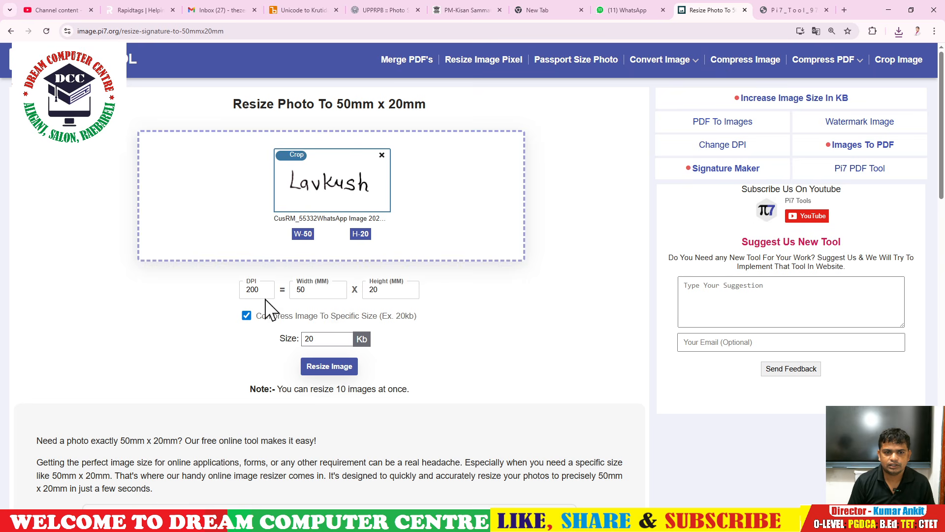
click(328, 368)
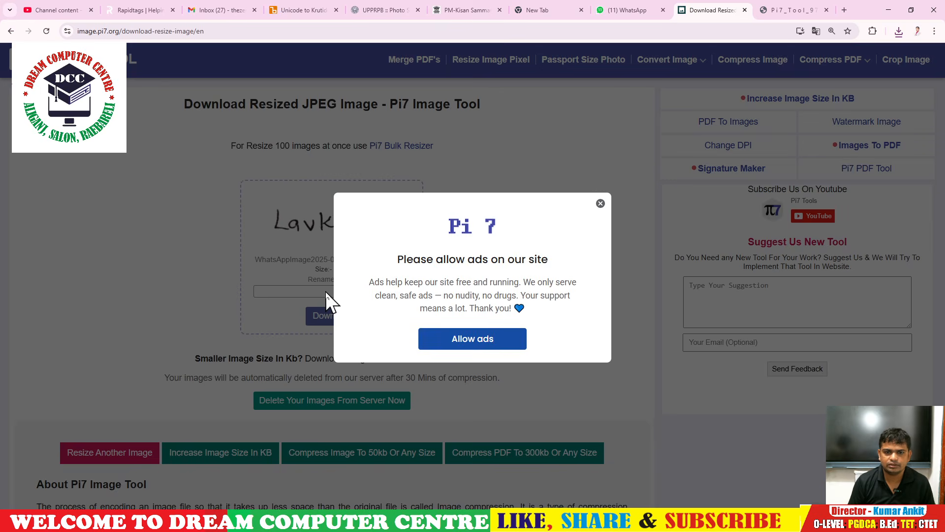
Step: Dismiss the ad request, rename the resized signature image as SIGN and download it
click(598, 203)
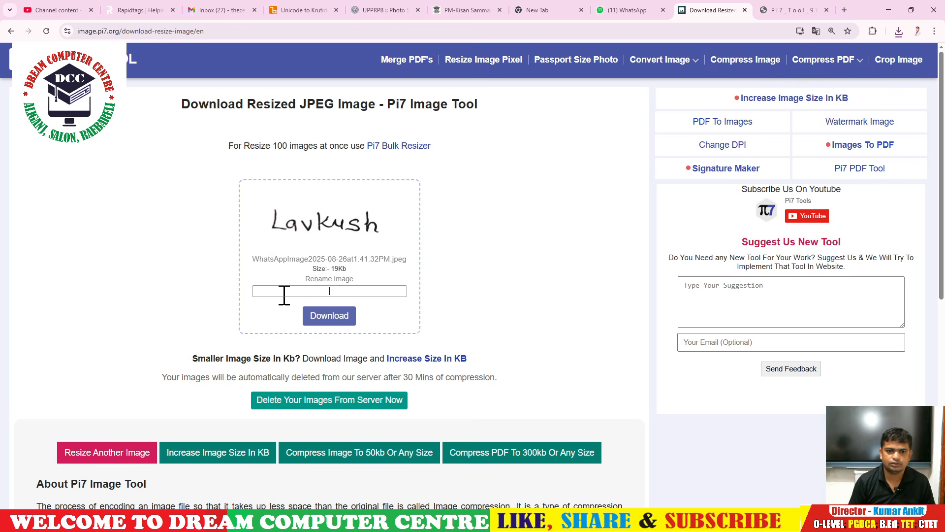
text(SIGN)
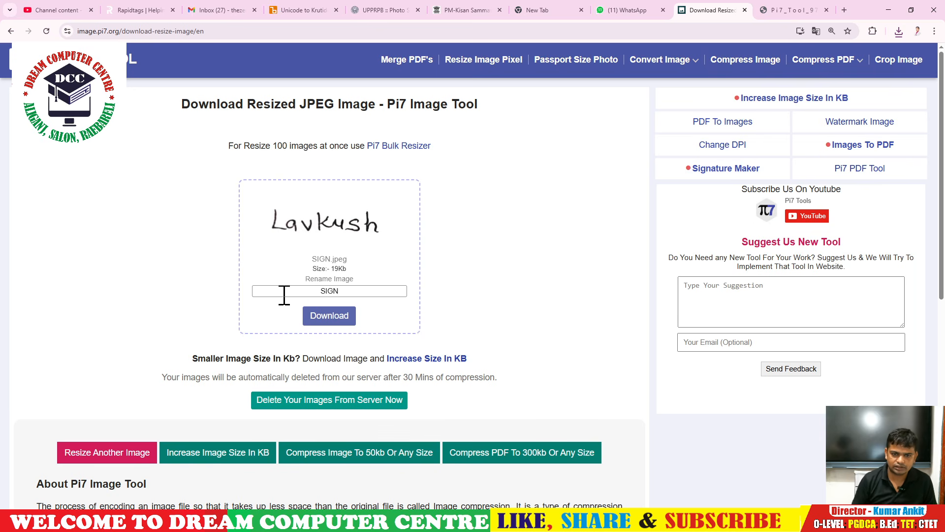
click(325, 322)
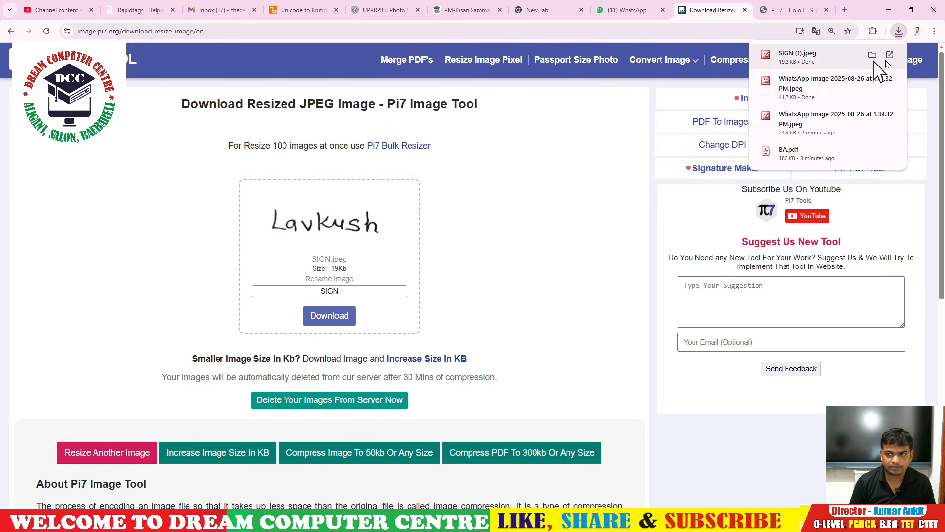
Step: Show the downloaded signature image in its folder and rename the file as SSSS
click(872, 54)
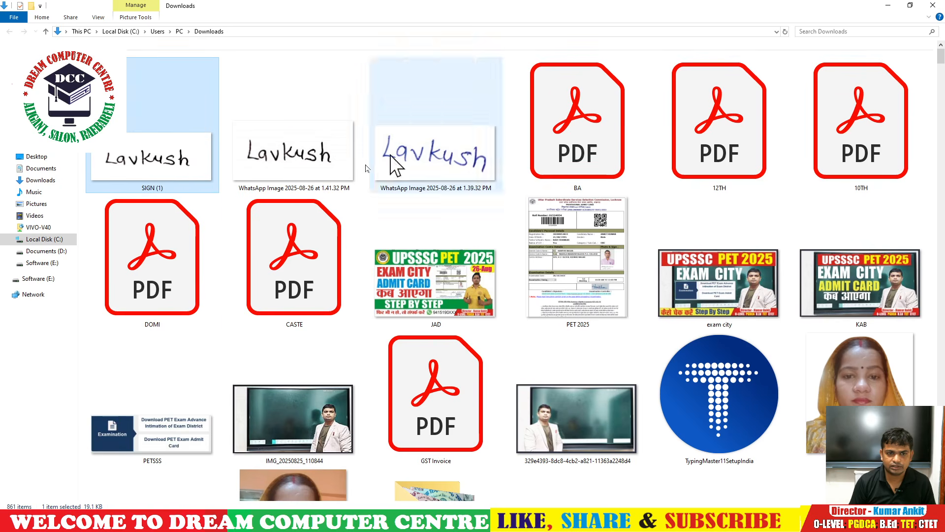
right_click(162, 165)
click(184, 485)
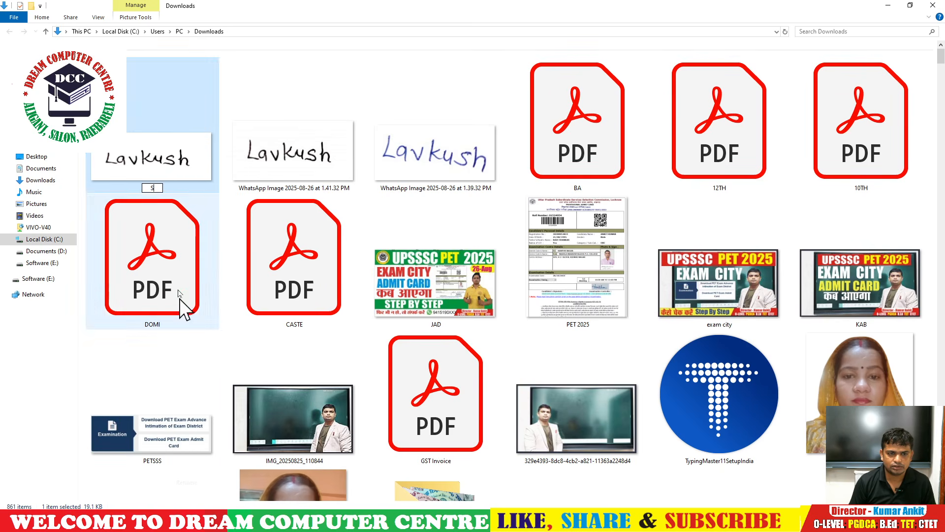
text(SSSS)
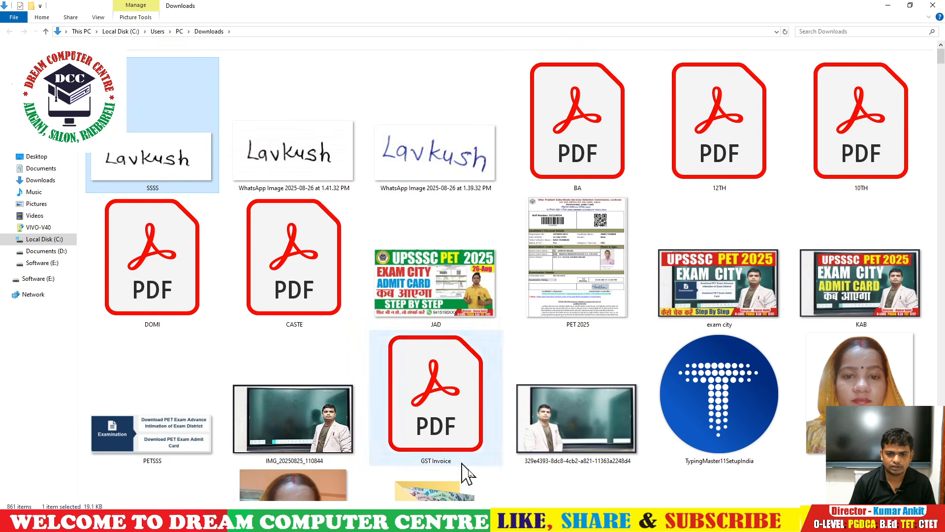
Step: Return to the UPPRPB application, choose SSSS.jpeg as the applicant's signature and accept its crop
click(522, 521)
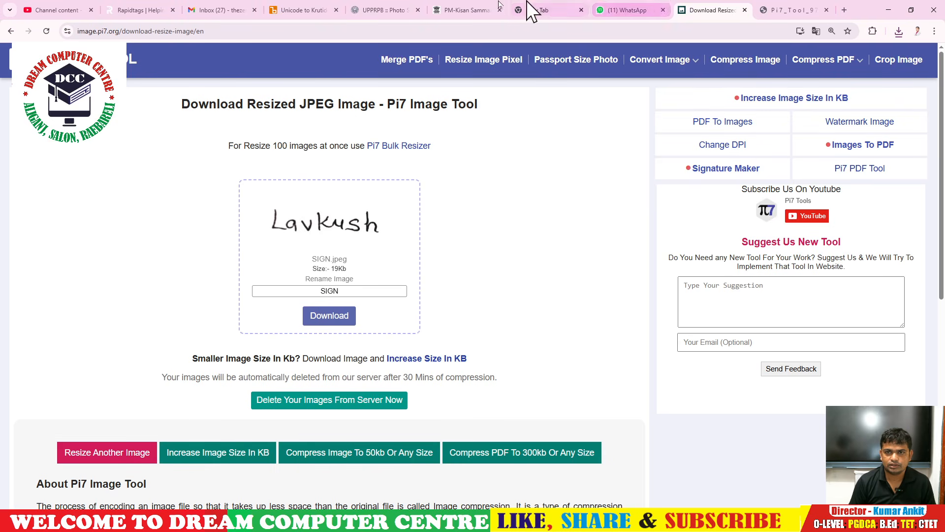
click(391, 10)
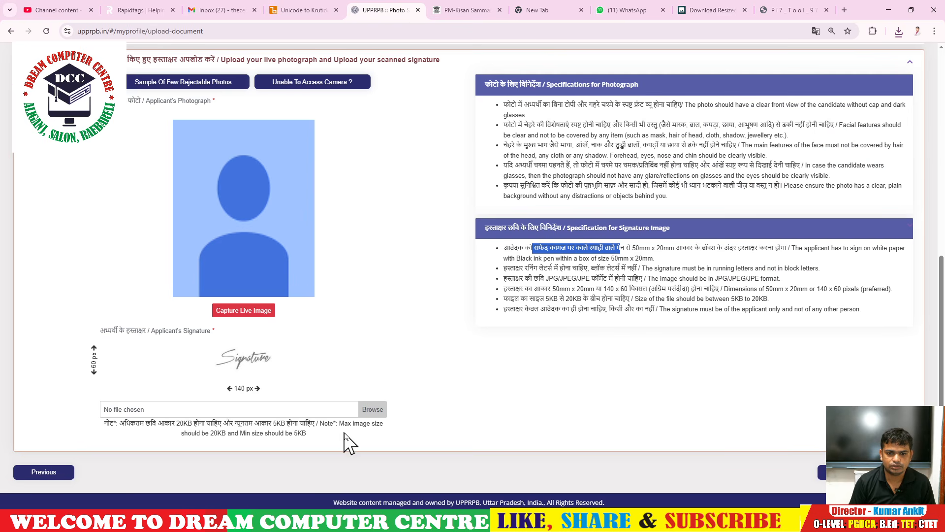
click(374, 411)
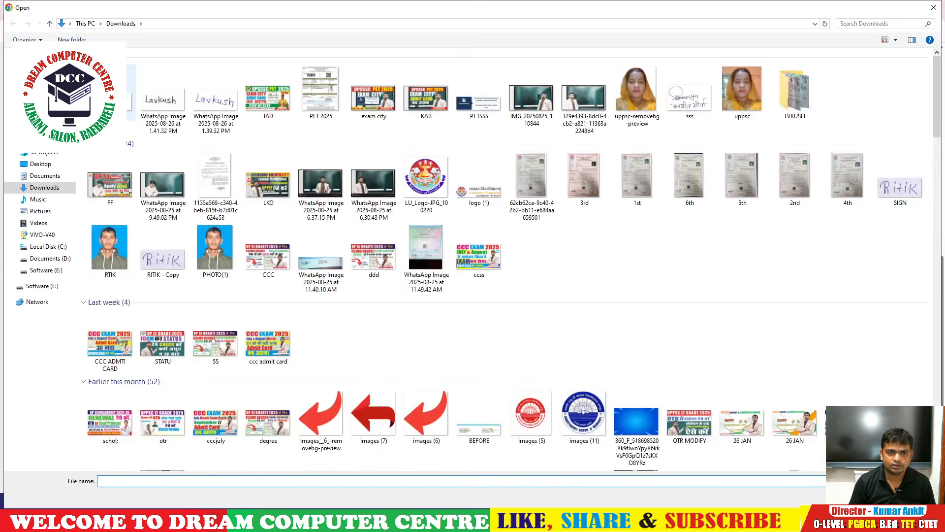
double_click(110, 96)
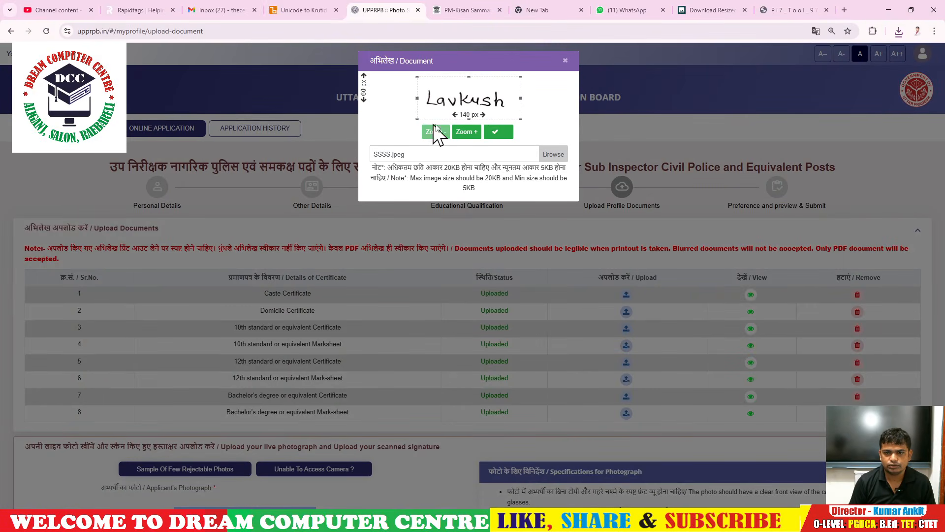
click(488, 130)
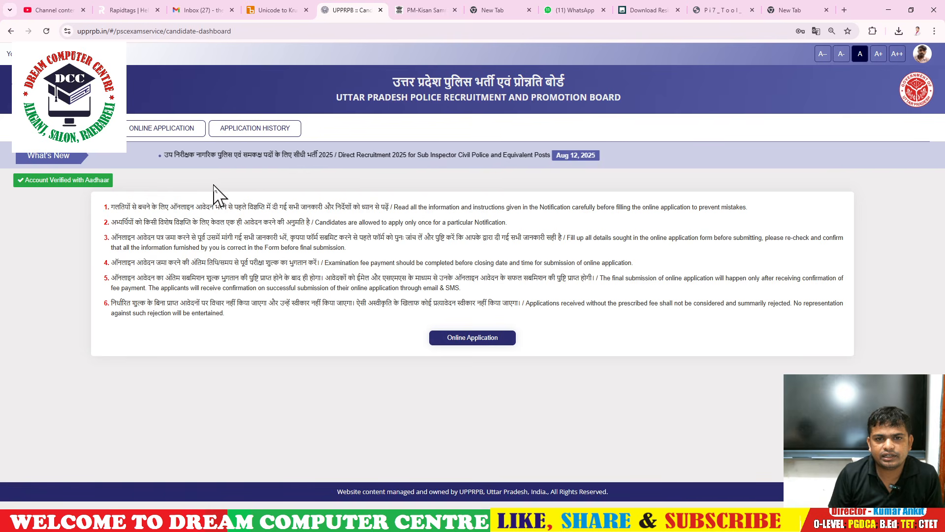
Step: Open the online application from the candidate dashboard and review the photograph and signature on the Upload Profile Documents page
click(484, 339)
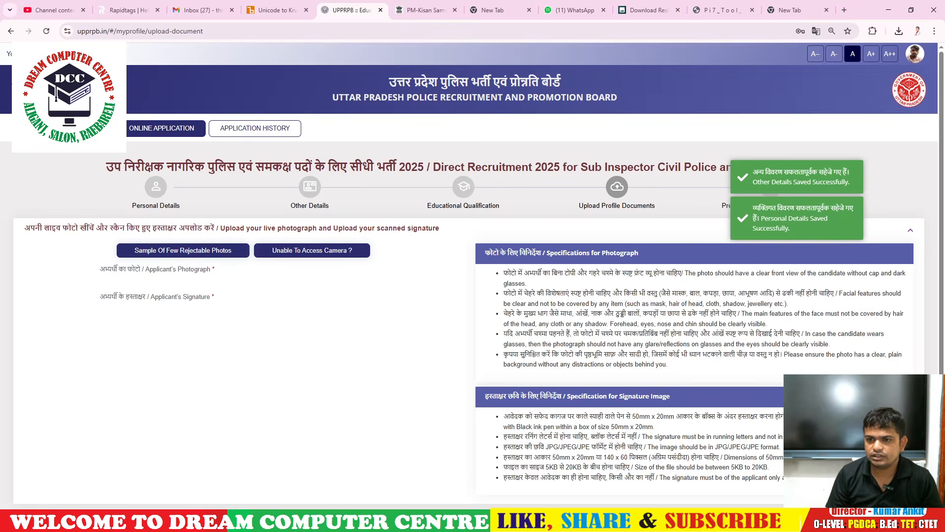
scroll(640, 352, down, 7)
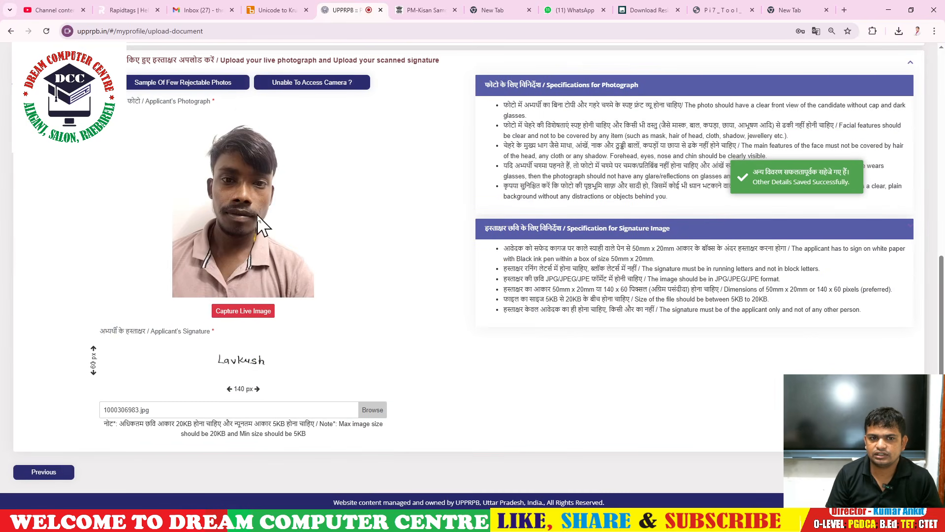
scroll(394, 428, up, 3)
scroll(640, 427, down, 3)
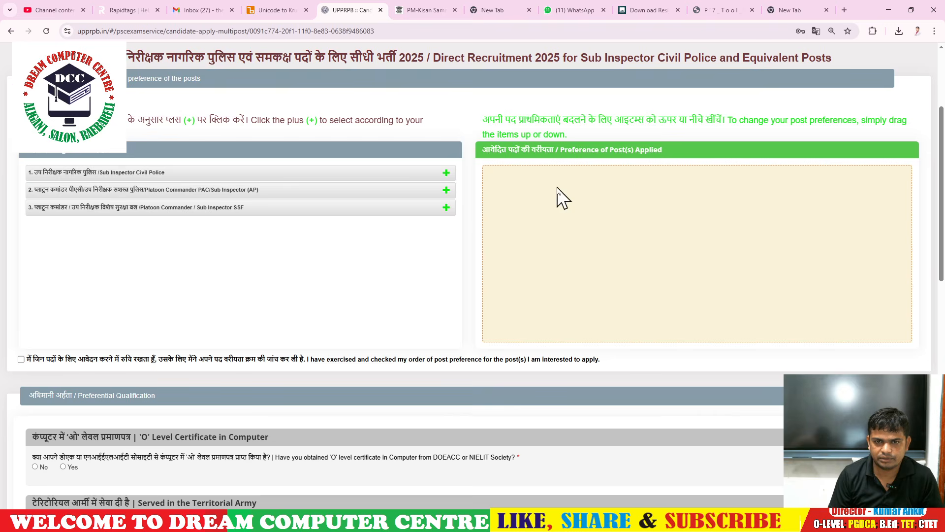
Step: Add Sub Inspector Civil Police, Platoon Commander PAC and Platoon Commander SSF as preferences 1 to 3 and confirm the preference order
click(447, 174)
click(446, 174)
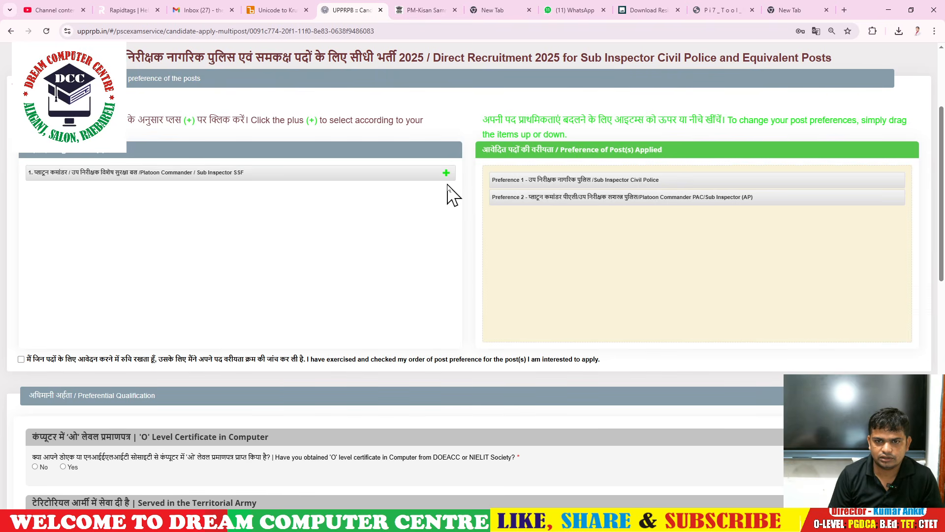
click(446, 174)
scroll(665, 176, down, 1)
scroll(665, 175, down, 1)
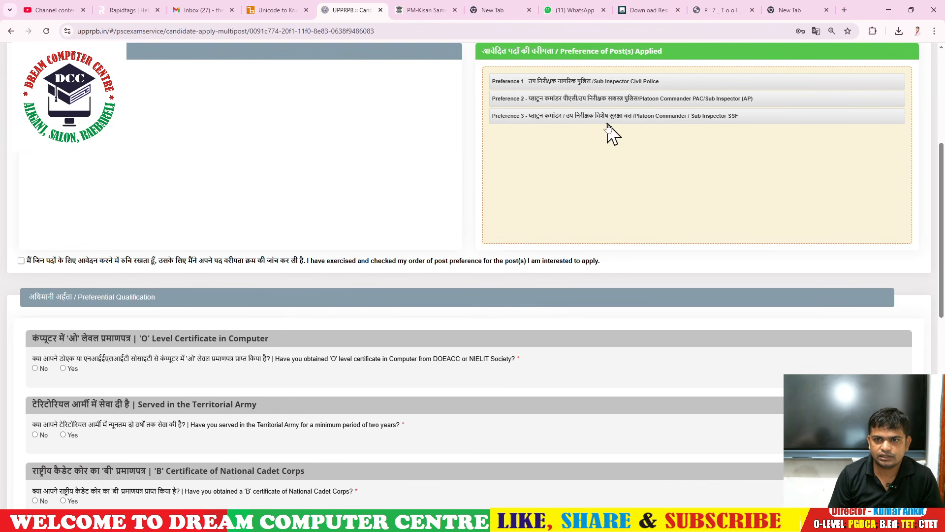
drag(605, 124, 604, 147)
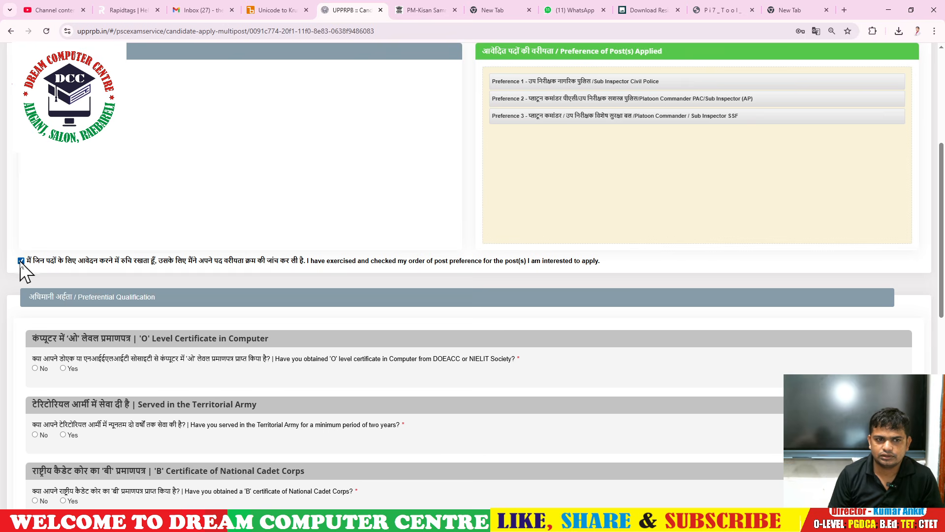
Step: Answer No to the 'O' Level certificate, Territorial Army service and NCC 'B' certificate questions
scroll(239, 296, down, 3)
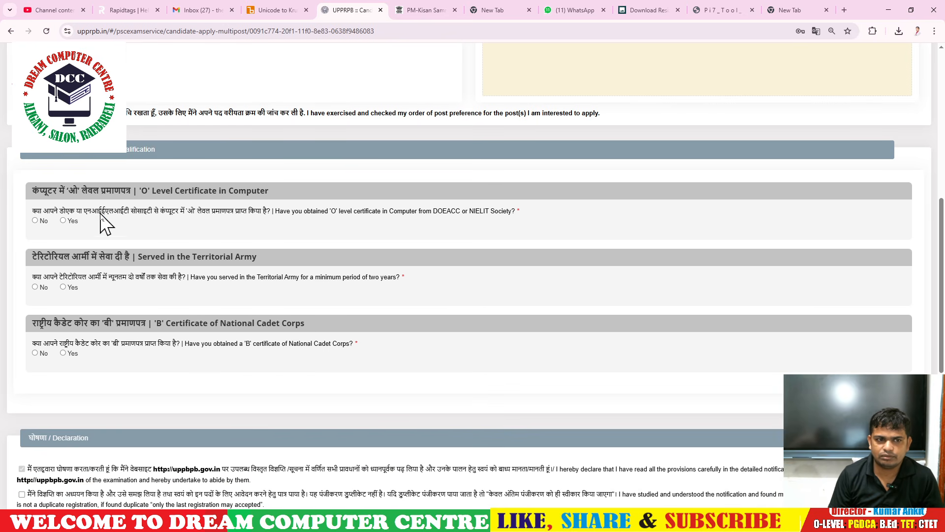
click(34, 221)
scroll(131, 270, down, 1)
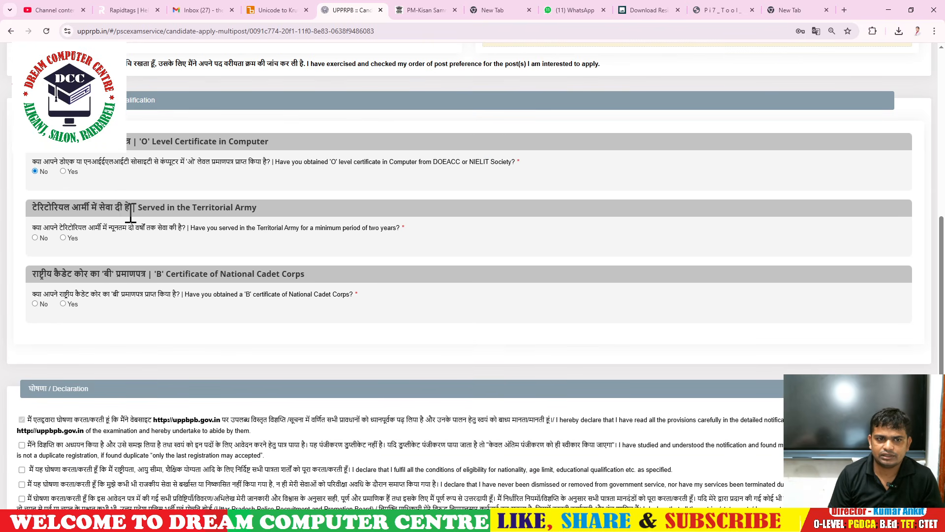
click(35, 237)
scroll(79, 271, down, 2)
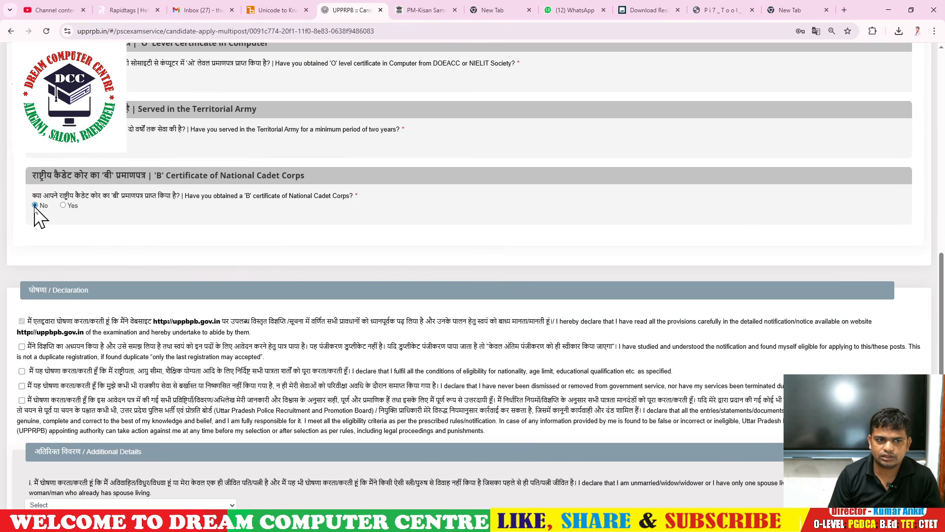
Step: Tick the declarations about fulfilling the eligibility conditions and about all entries being genuine and correct
scroll(192, 296, down, 4)
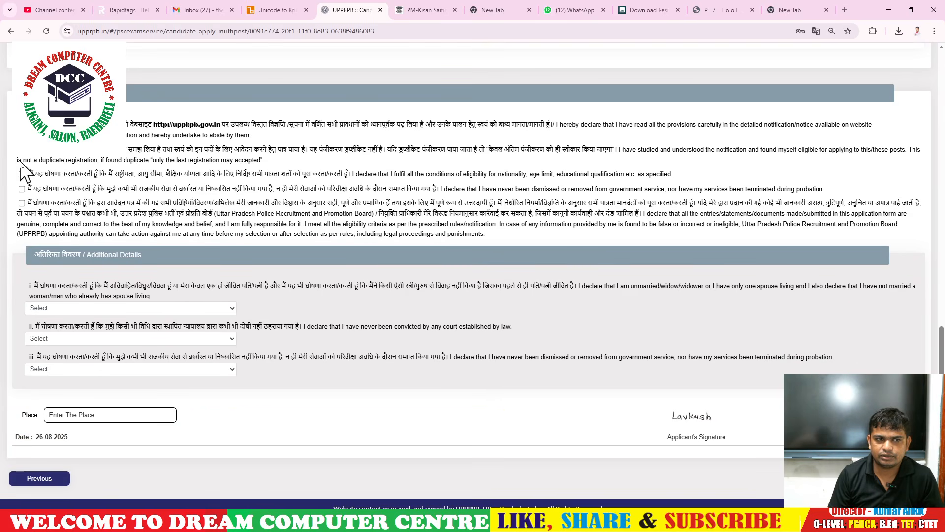
click(22, 174)
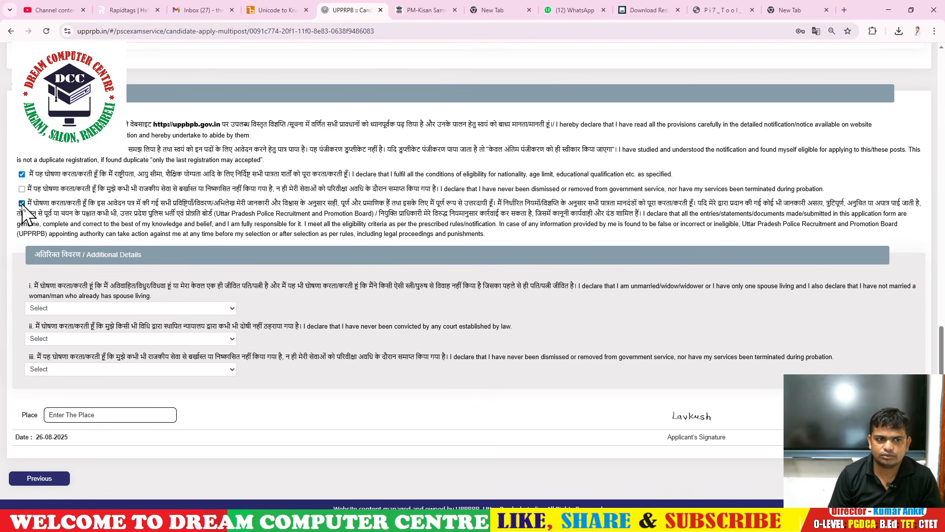
Step: Answer Yes to the three Additional Details declarations on marital status, court convictions and dismissal from government service
scroll(29, 254, down, 1)
click(96, 302)
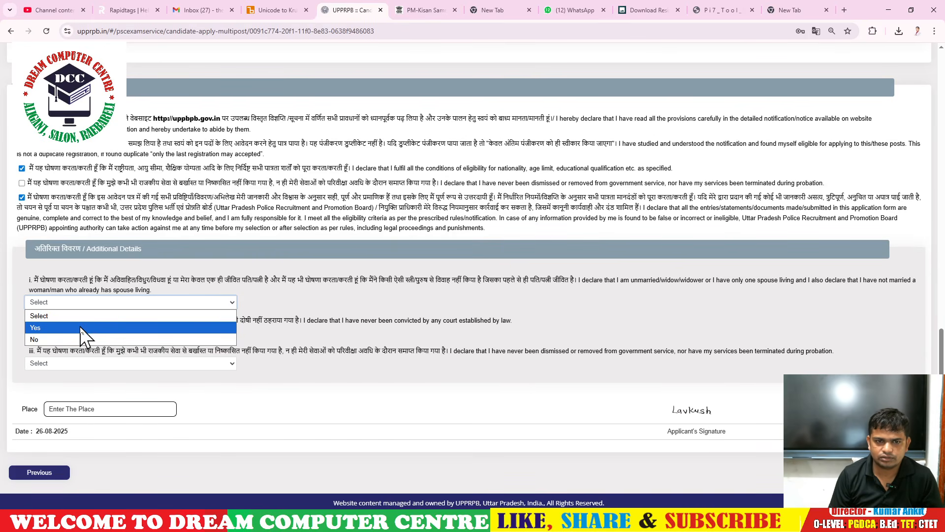
click(81, 328)
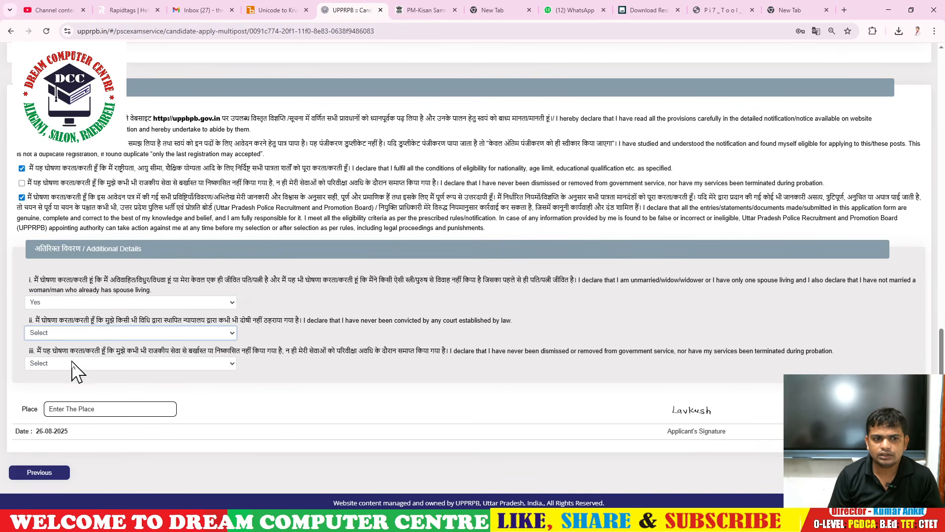
click(85, 334)
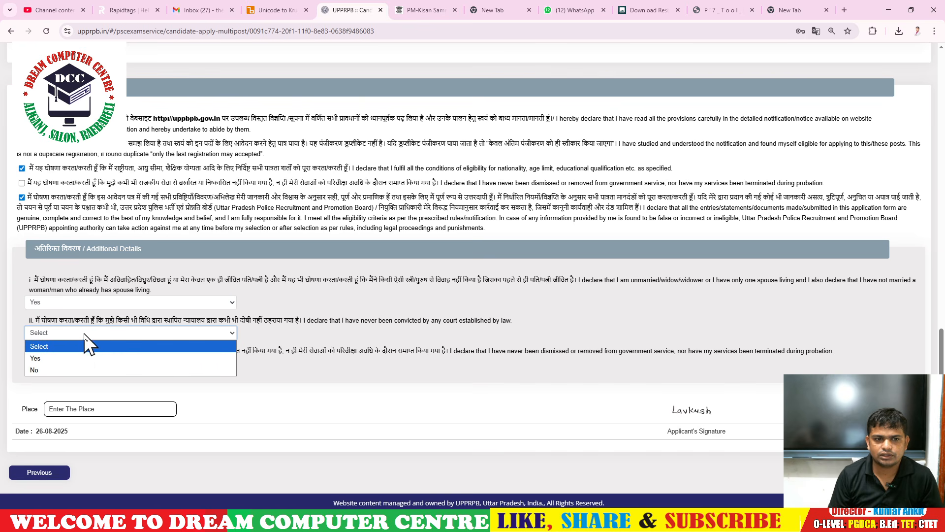
click(76, 362)
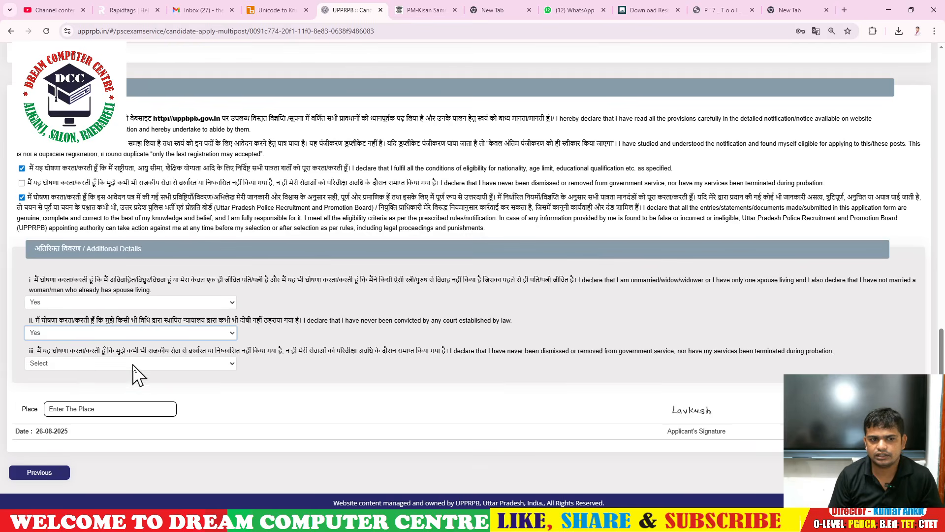
click(140, 366)
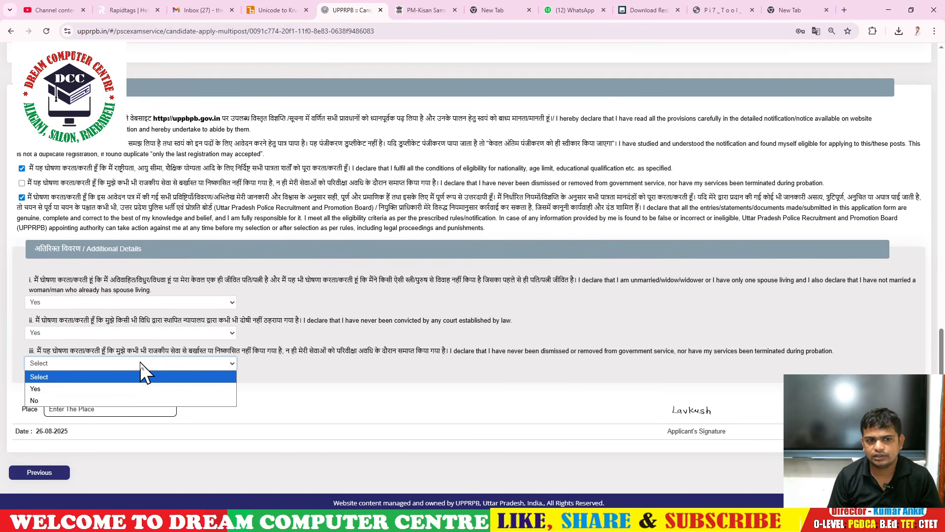
click(105, 389)
Step: Fill in the place of the declaration and open the preview of the completed application
click(88, 409)
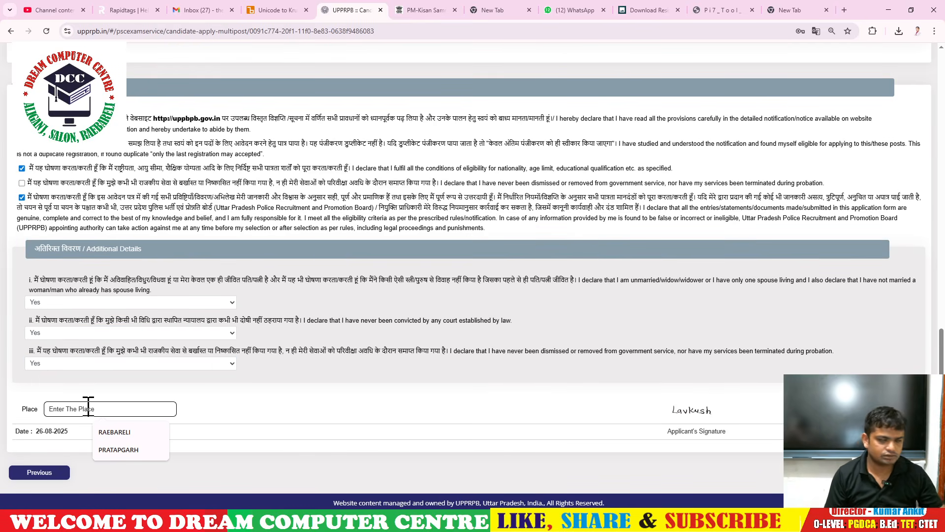
click(194, 409)
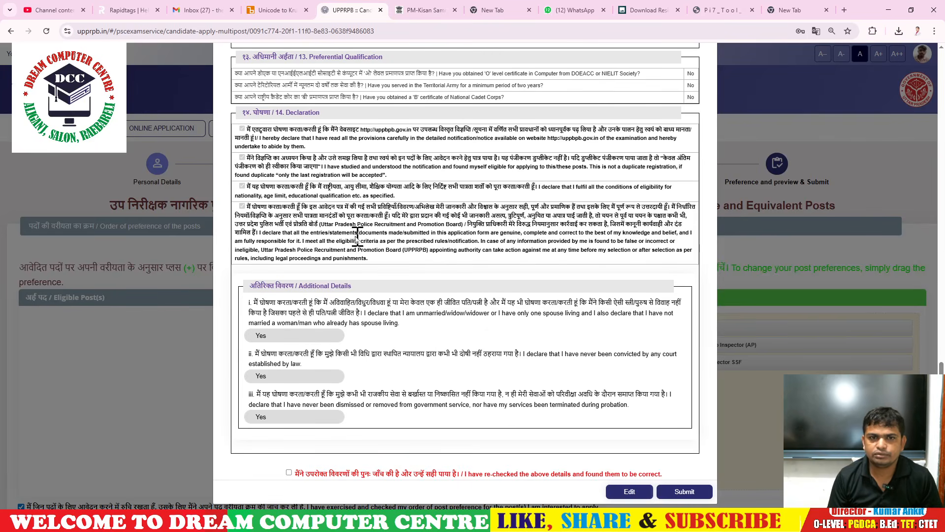
Step: Confirm that the previewed details were re-checked and found correct, submit the application and accept the modification notice
click(289, 473)
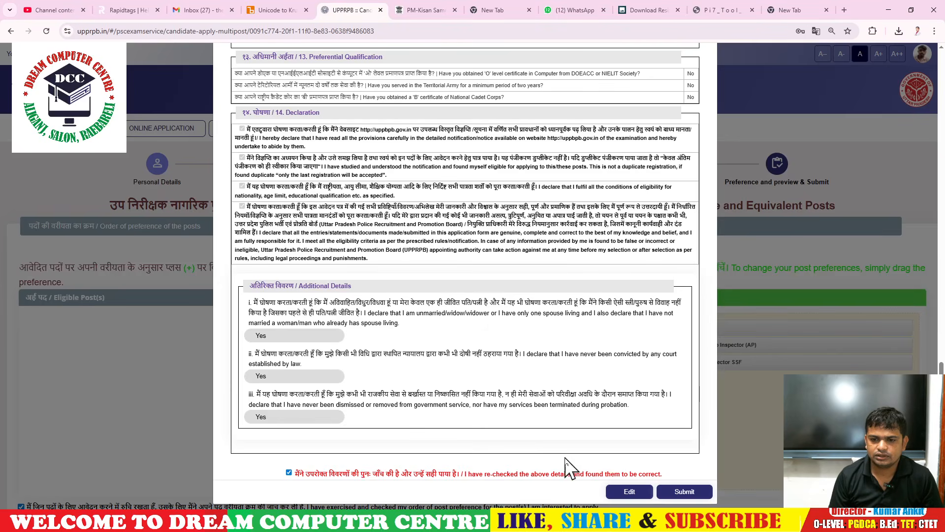
click(684, 491)
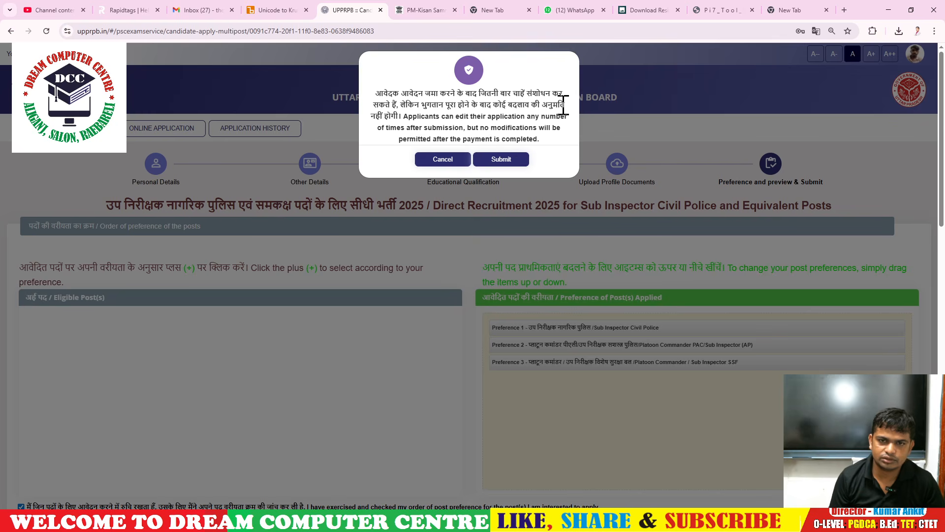
click(501, 159)
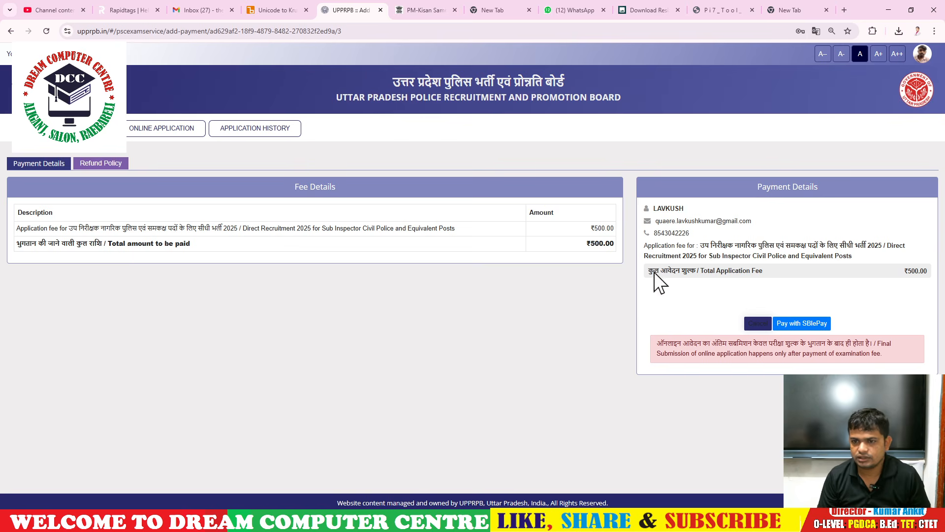
Step: Choose SBIePay for the application fee, agree to the payment terms and conditions and proceed to the payment gateway
click(802, 323)
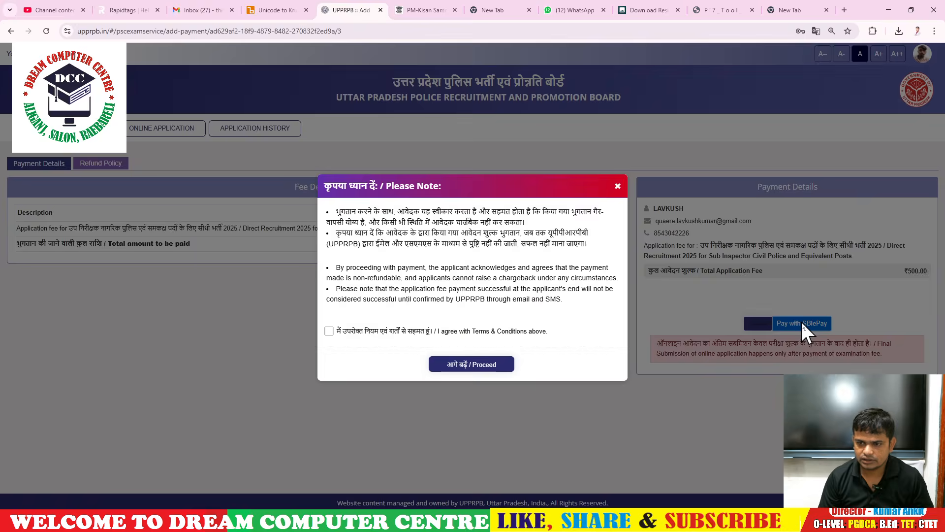
click(328, 330)
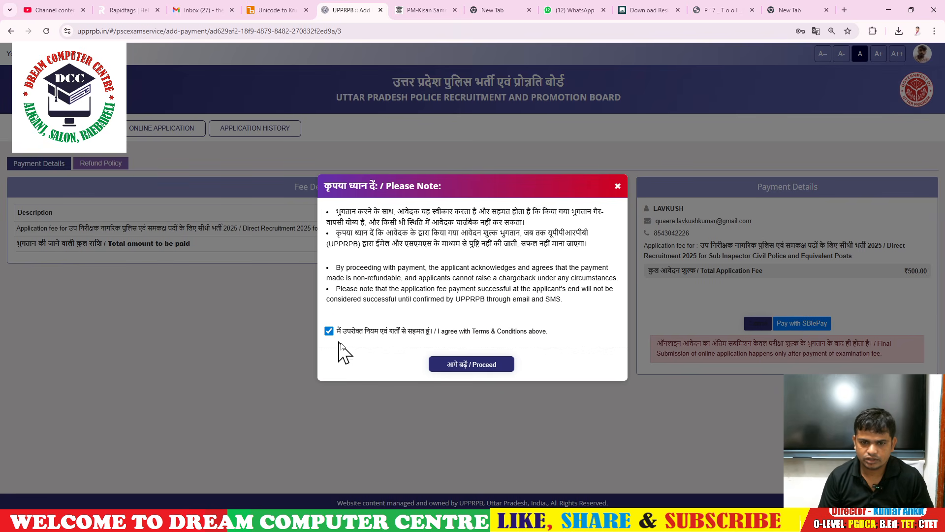
click(469, 366)
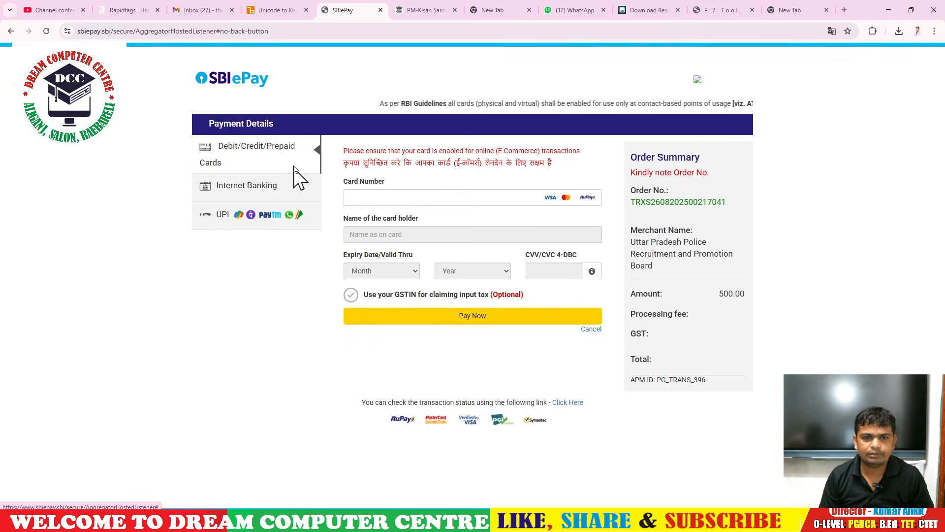
Step: Pay the application fee through UPI using the UPI QR option
click(248, 215)
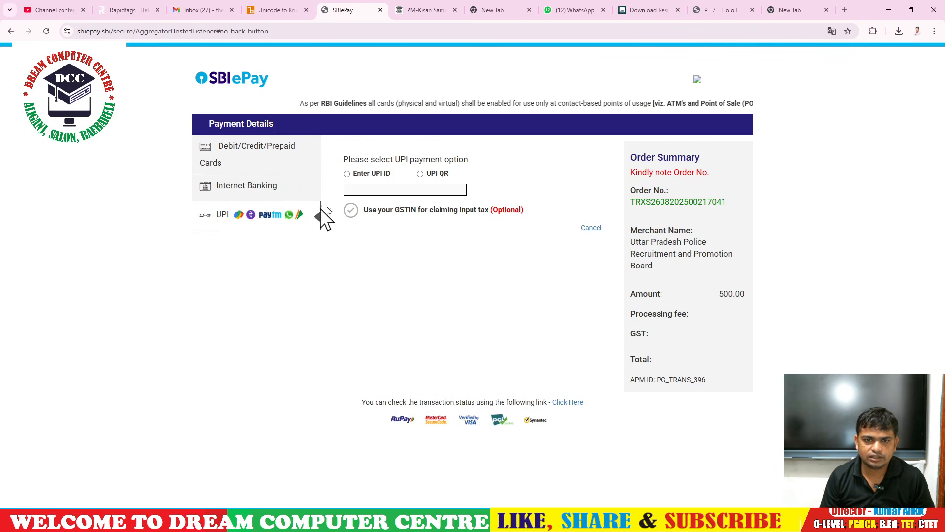
click(420, 174)
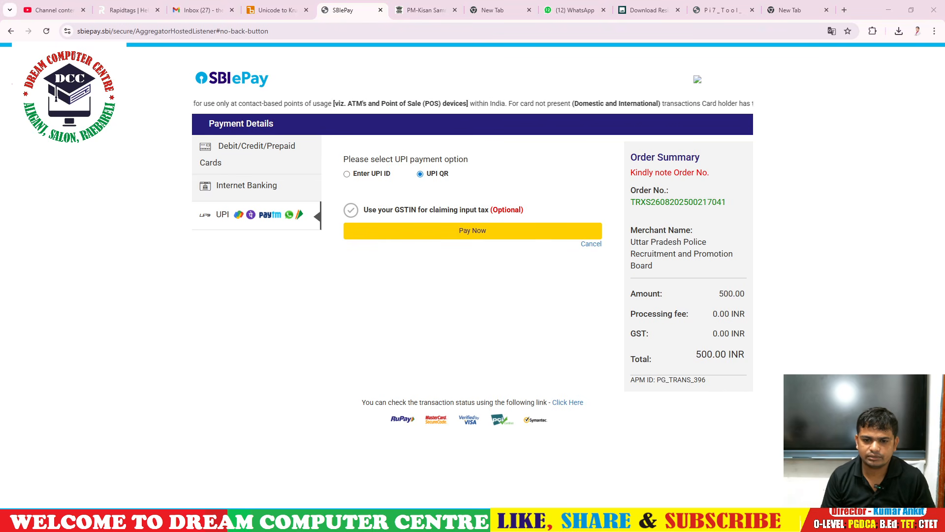
click(478, 235)
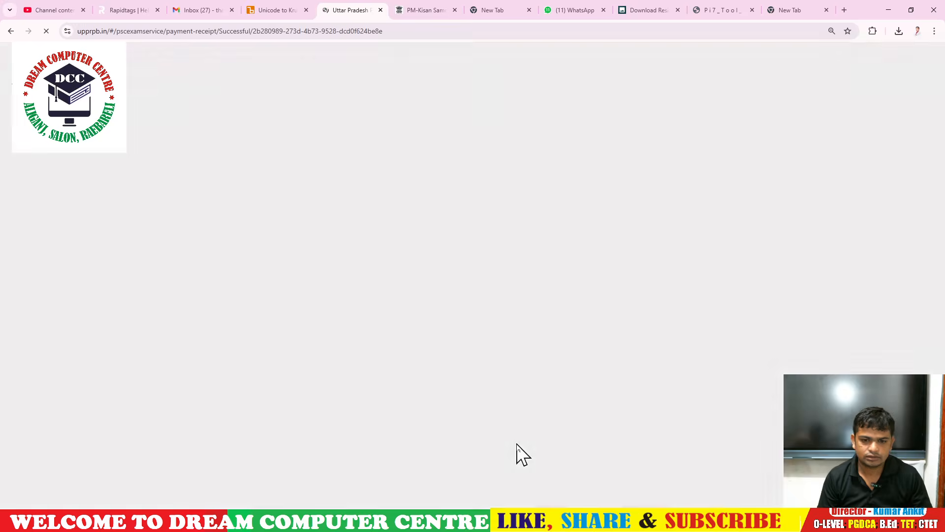
Step: Open the submitted Sub Inspector application for viewing from the application history
scroll(301, 365, down, 1)
scroll(302, 365, up, 1)
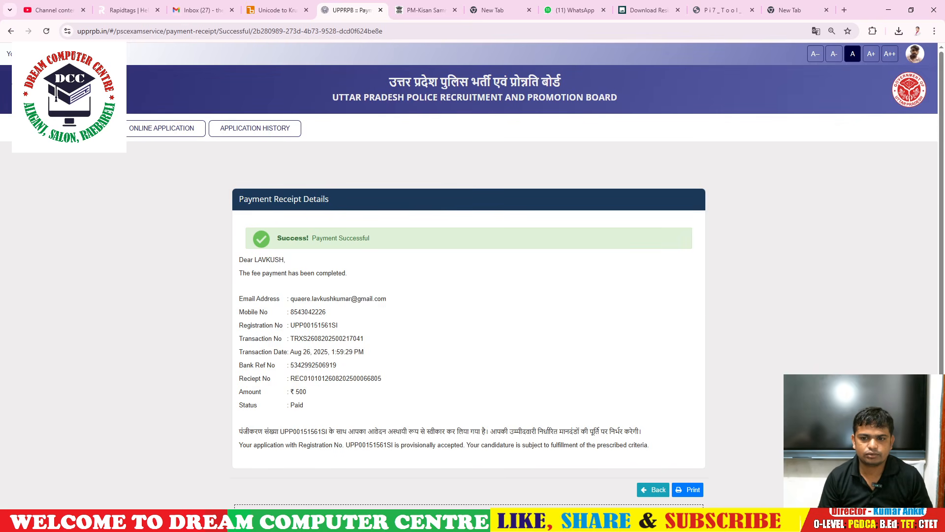
click(246, 131)
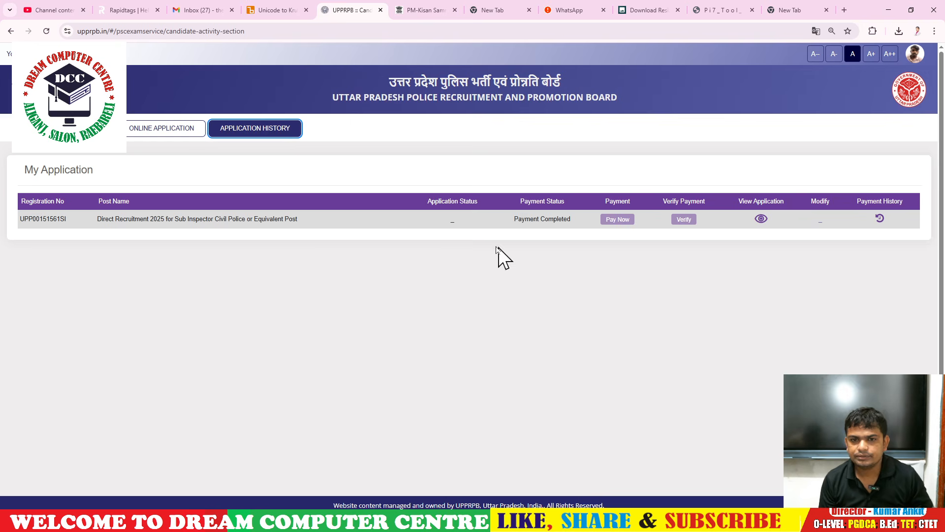
click(762, 217)
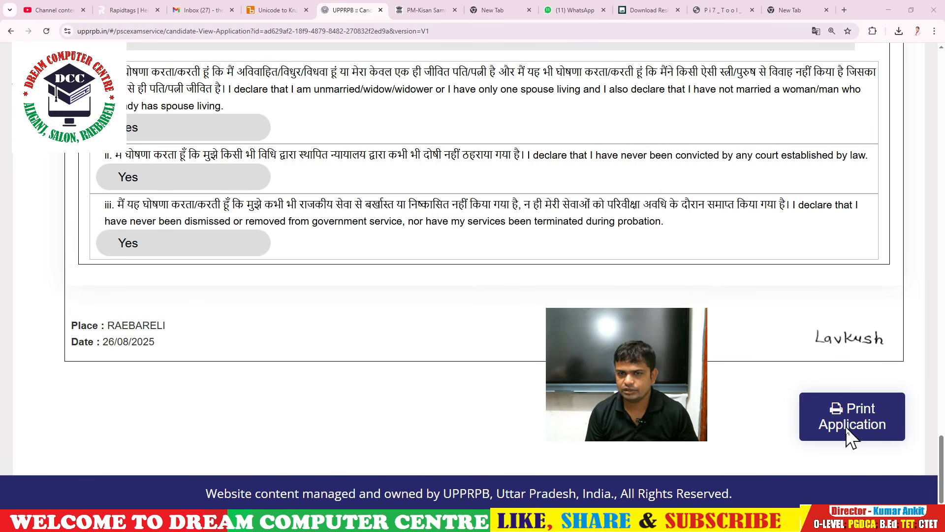
drag(69, 82, 697, 69)
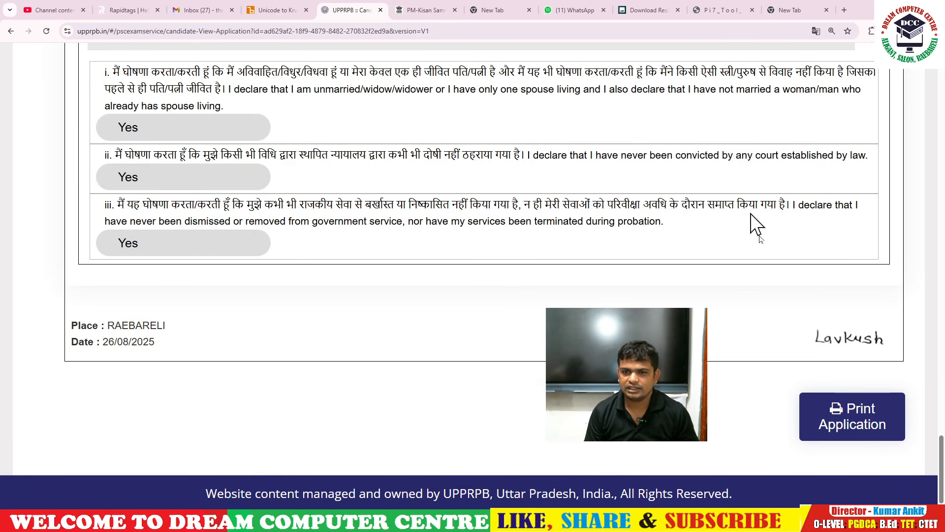
drag(574, 267, 255, 303)
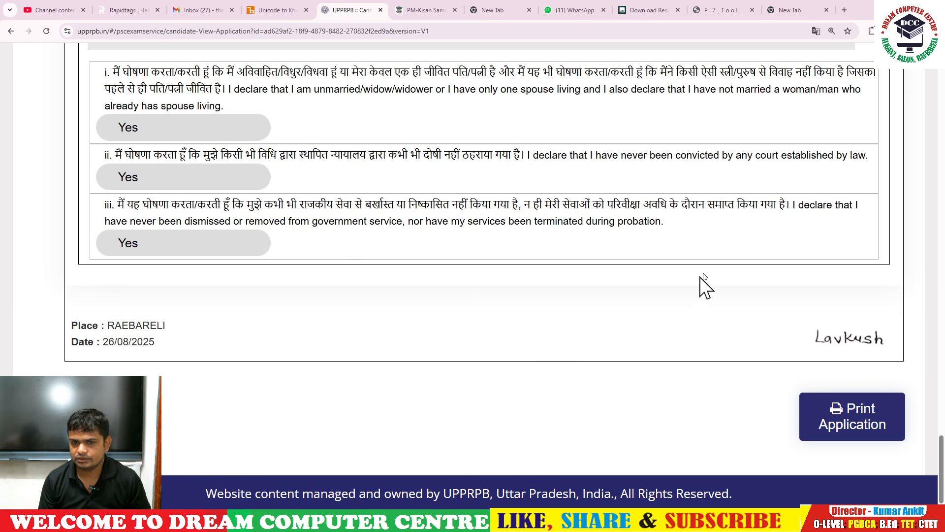